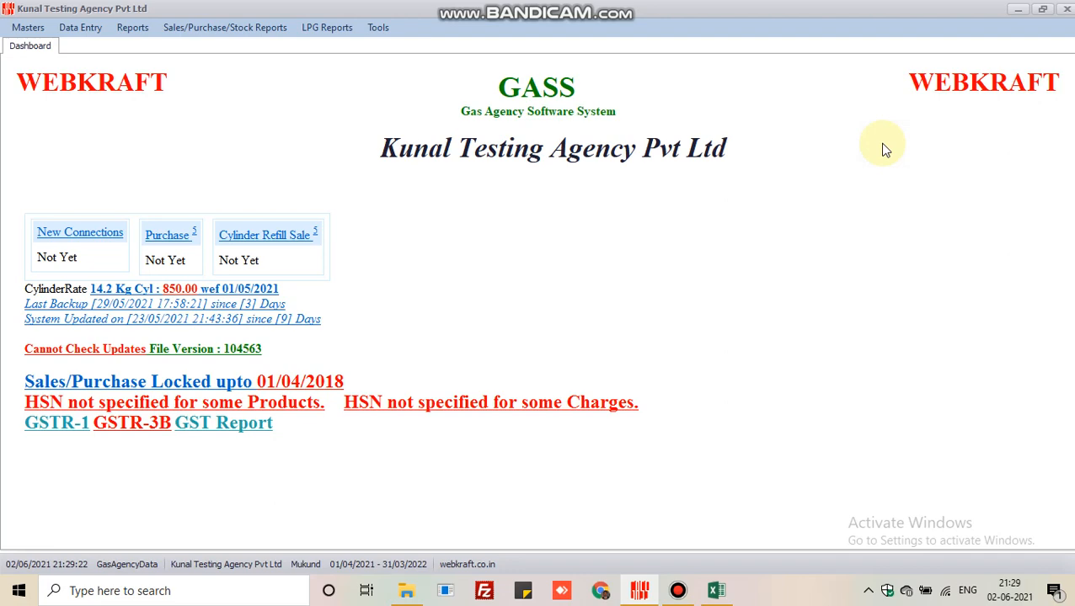
# - Locate the SvSummary file on the desktop and examine the History Code column of the SV details in Excel
pyautogui.press('super+d')
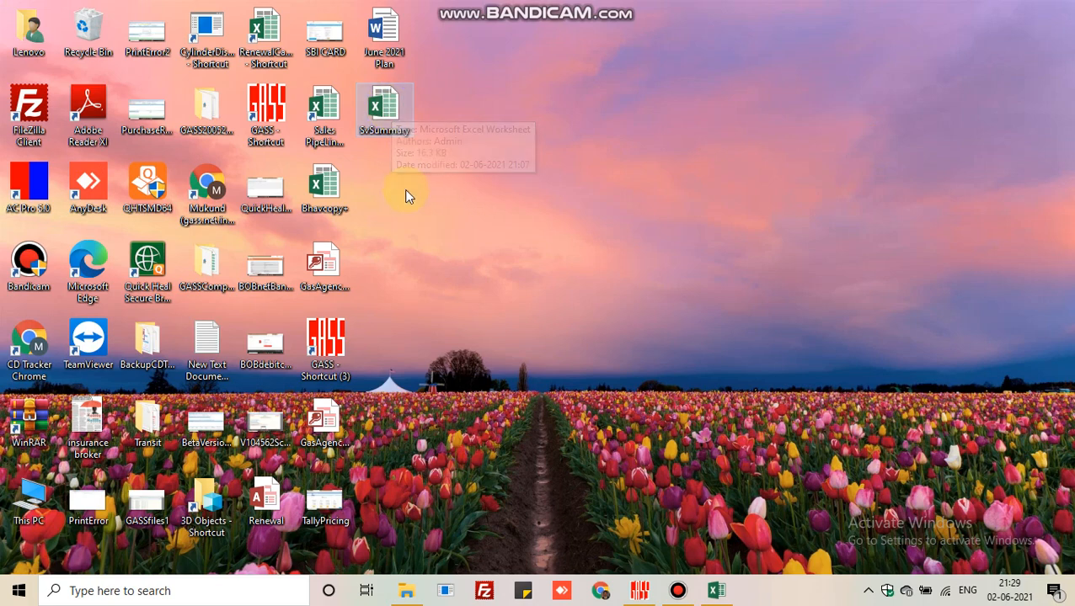
pyautogui.click(384, 106)
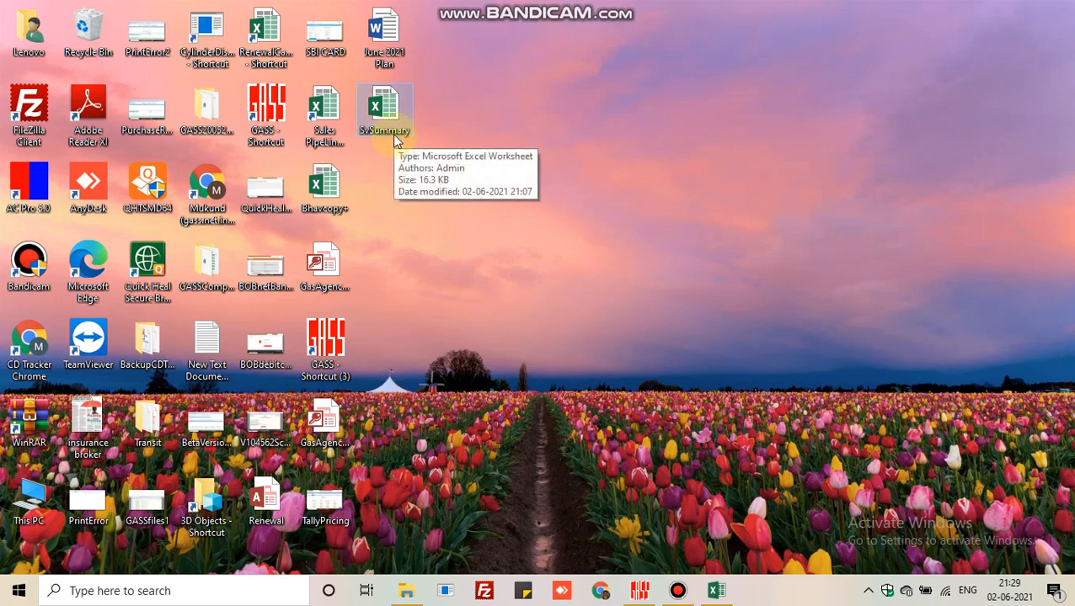
pyautogui.click(717, 592)
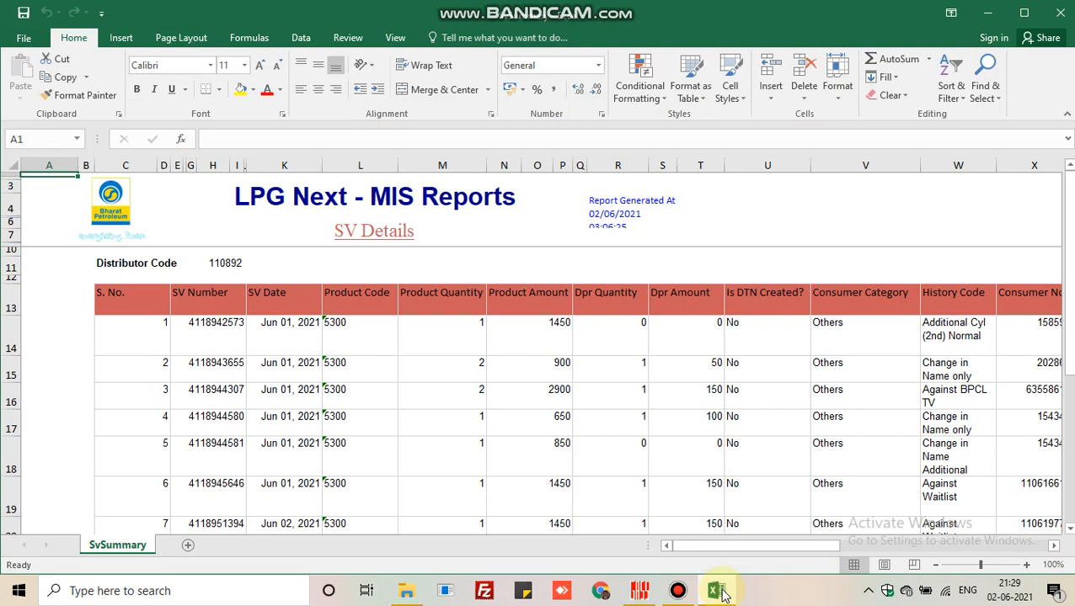
pyautogui.moveTo(1071, 345); pyautogui.dragTo(1071, 354)
pyautogui.click(968, 296)
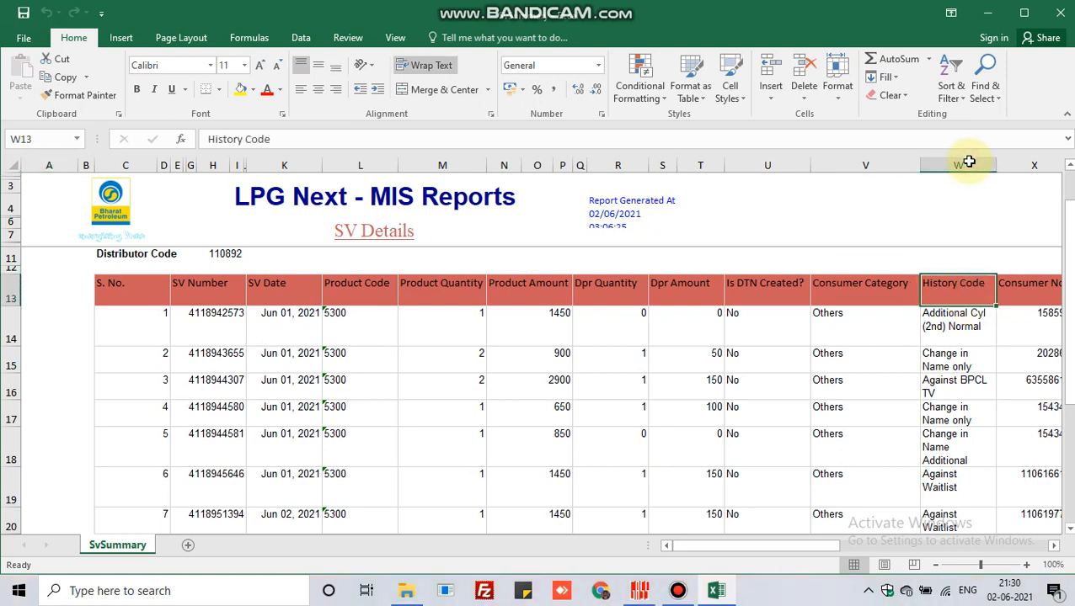
# - Switch to GASS and import the SV data from the SvSummary Excel file on the desktop
pyautogui.click(641, 591)
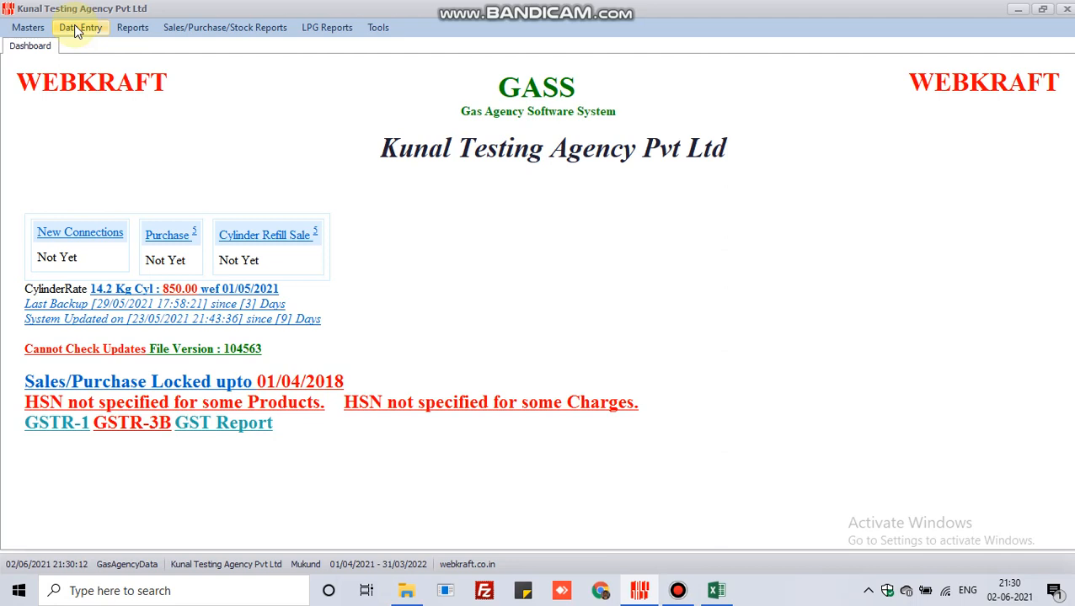
pyautogui.click(74, 24)
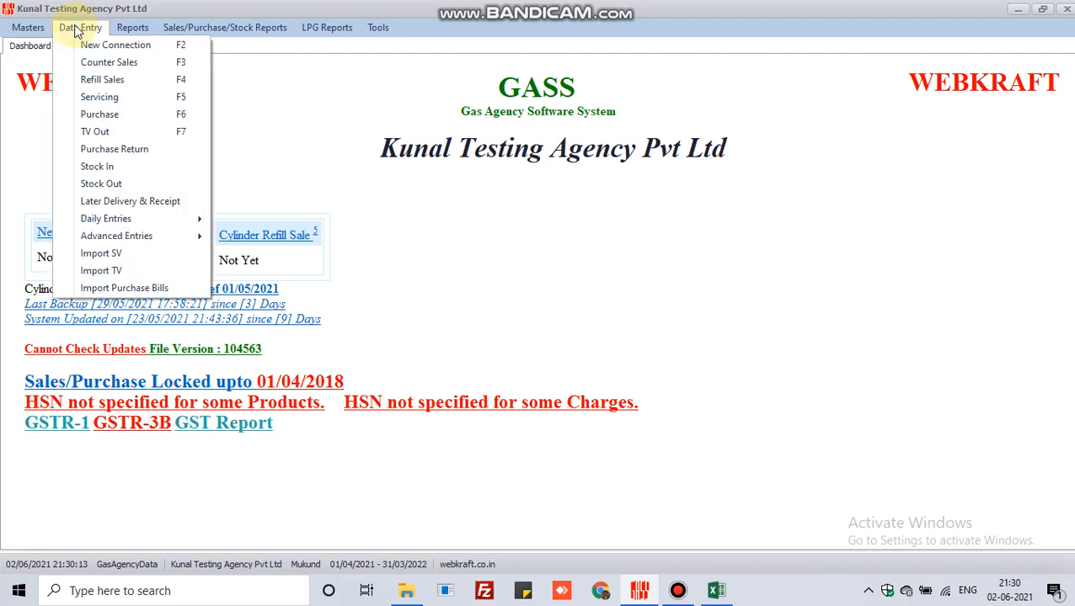
pyautogui.click(114, 252)
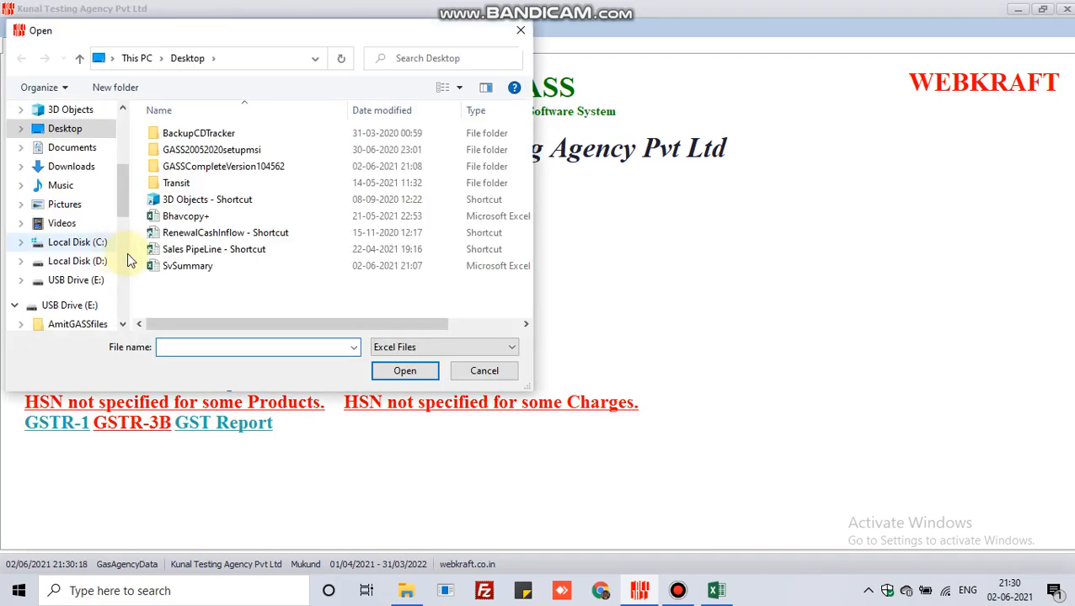
pyautogui.click(191, 267)
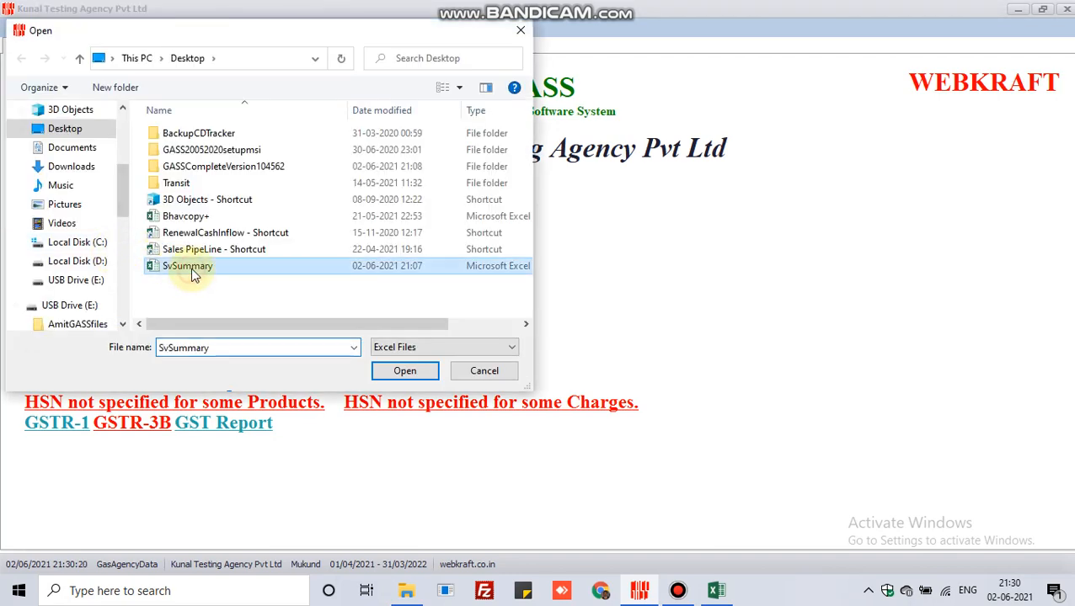
pyautogui.click(400, 372)
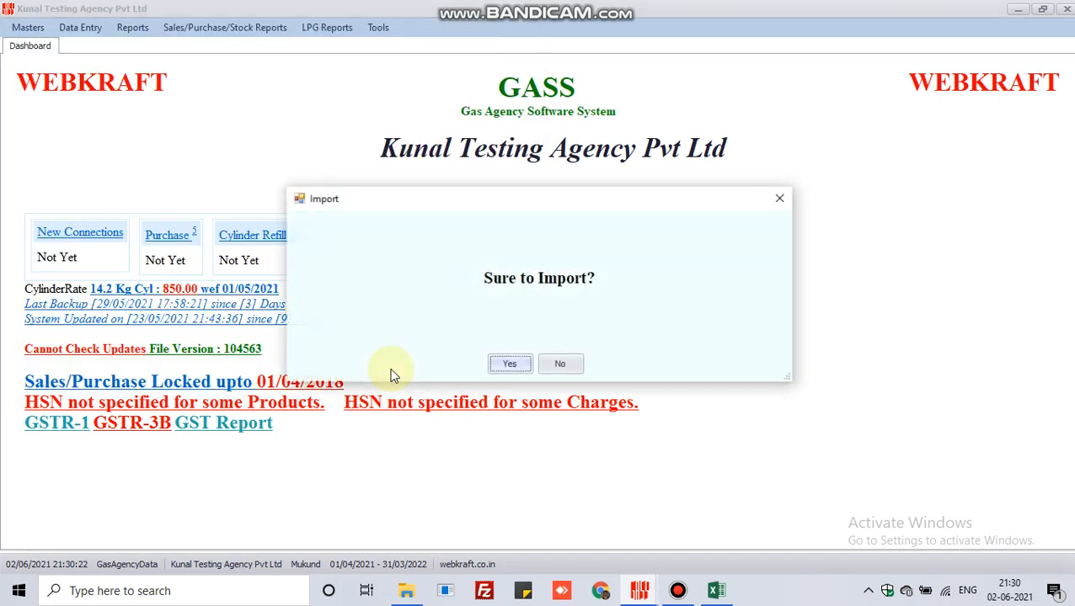
pyautogui.click(510, 364)
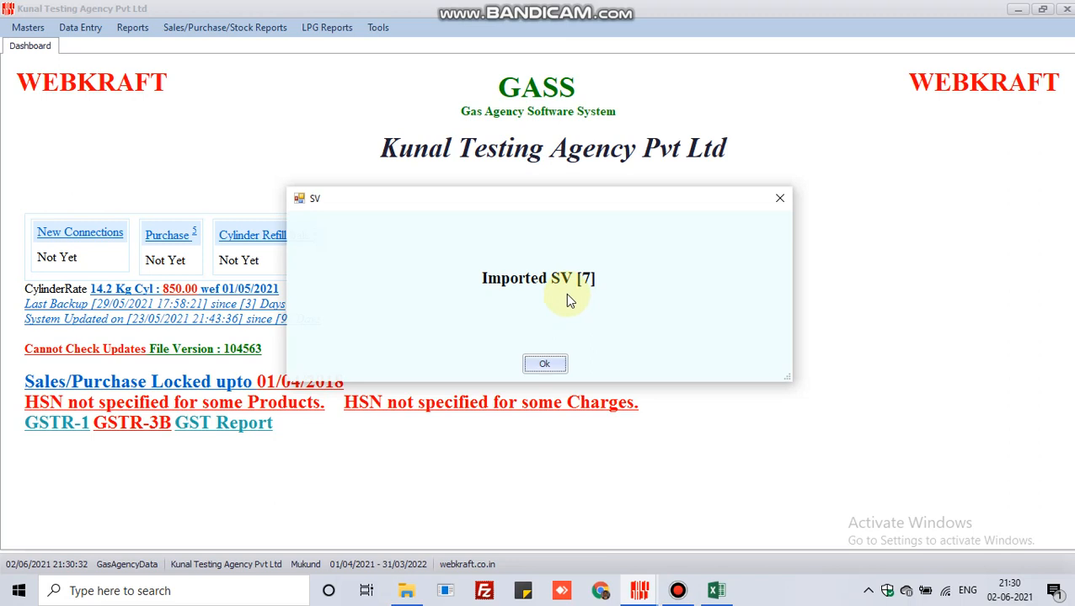
pyautogui.click(545, 368)
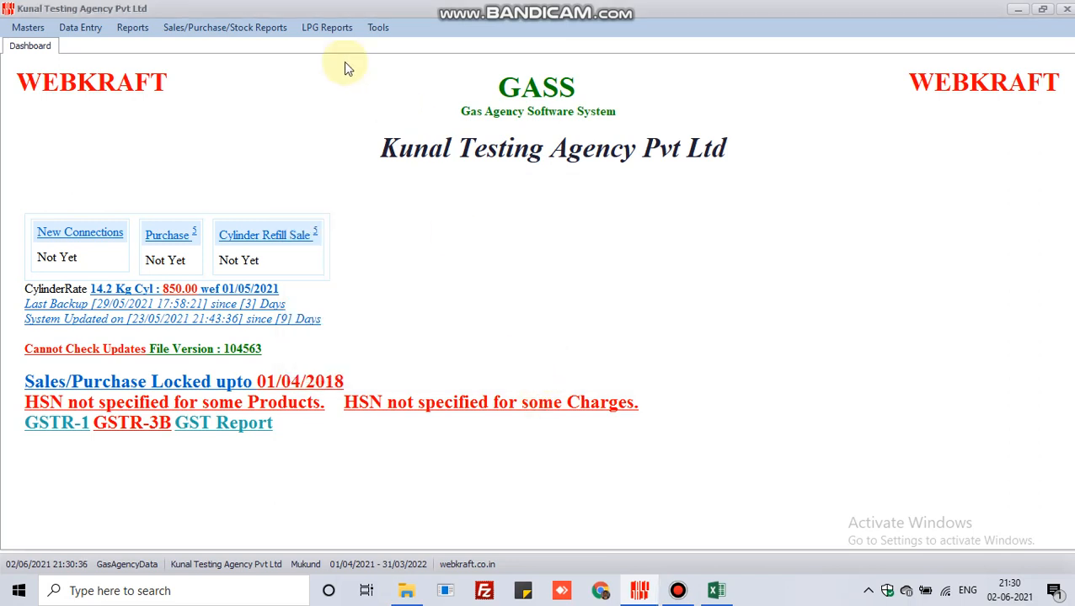
# - Show the SV Report for 01/04/21 to 02/06/21
pyautogui.click(331, 32)
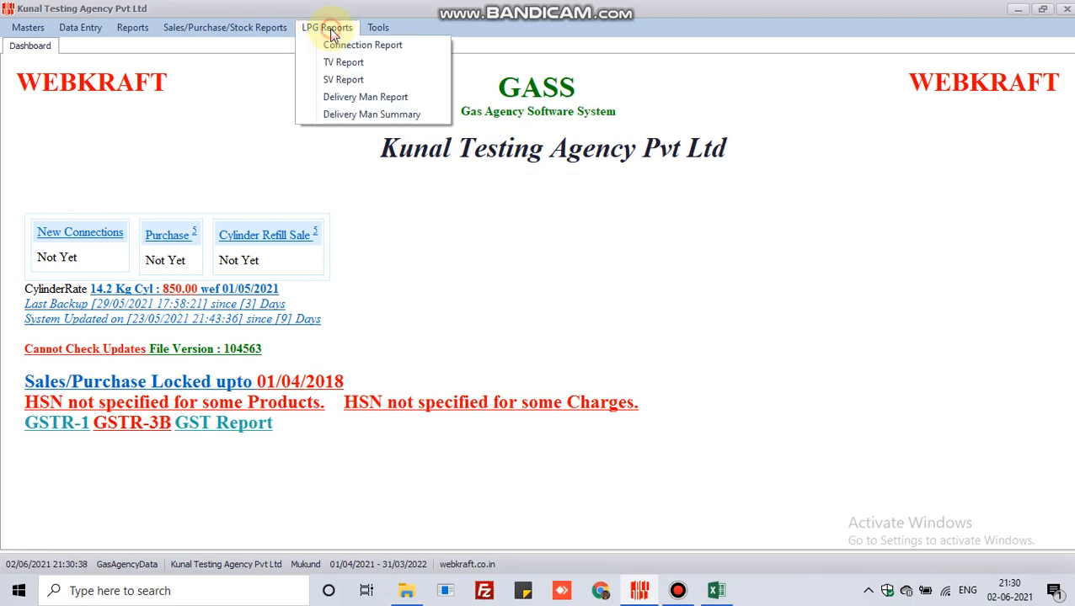
pyautogui.click(342, 81)
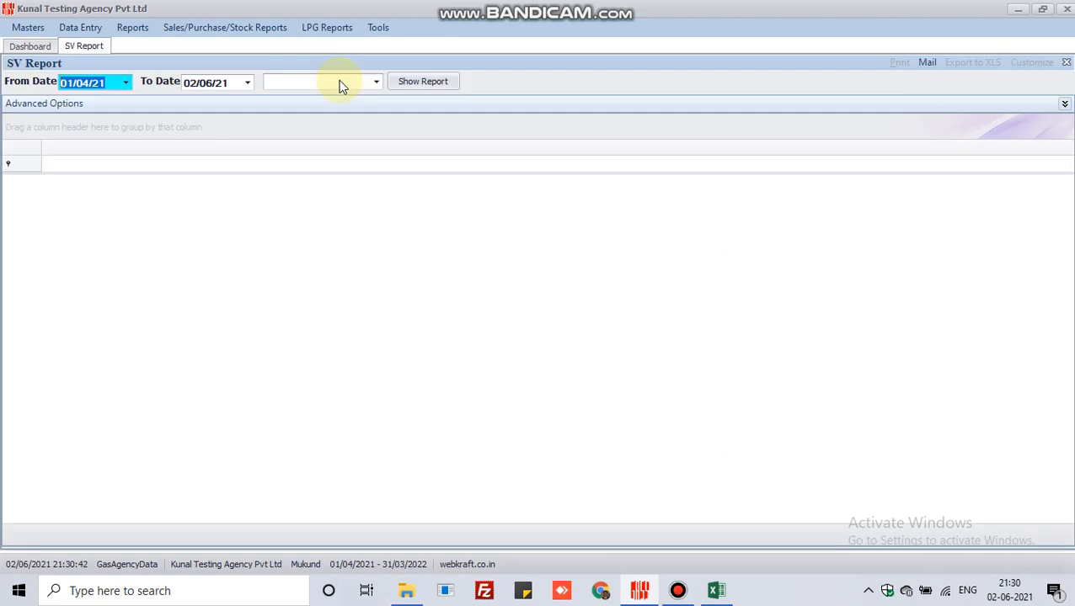
pyautogui.click(423, 81)
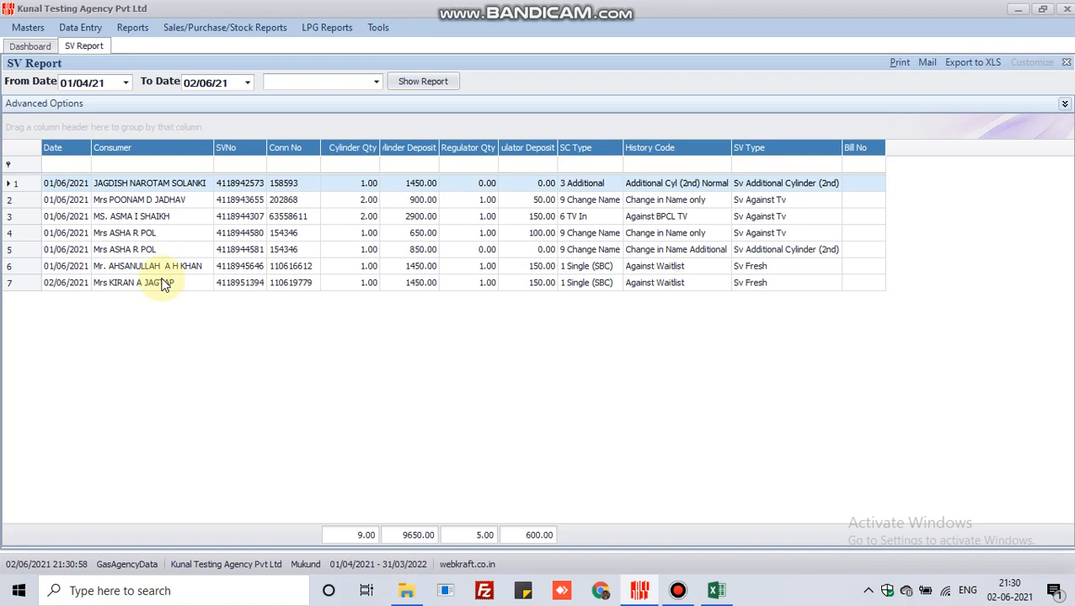
# - Show the Connection Report for 01/04/21 to 02/06/21
pyautogui.click(328, 29)
pyautogui.click(330, 46)
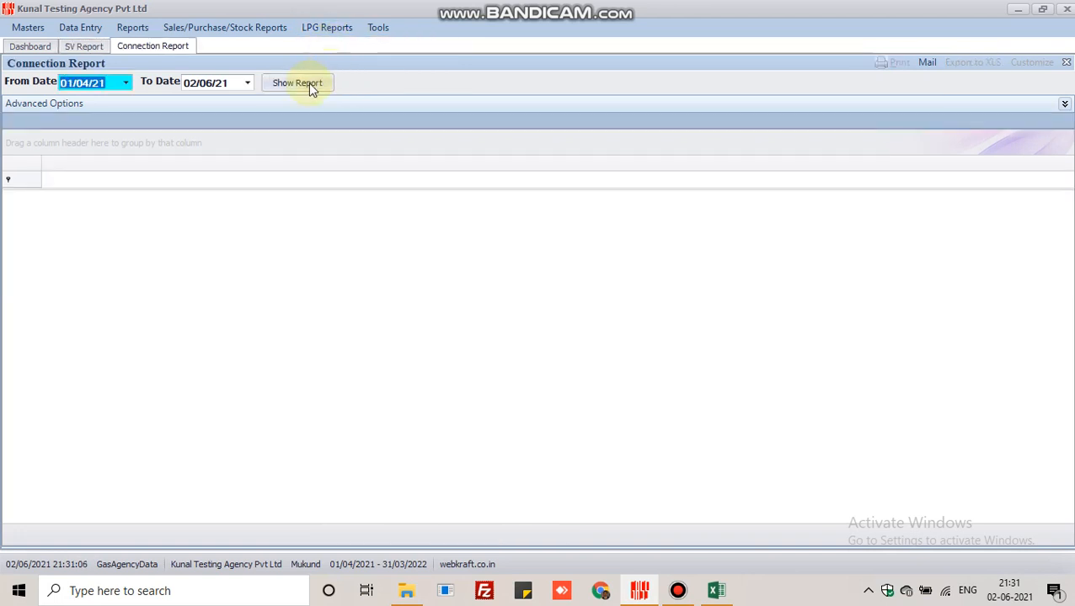
pyautogui.click(307, 82)
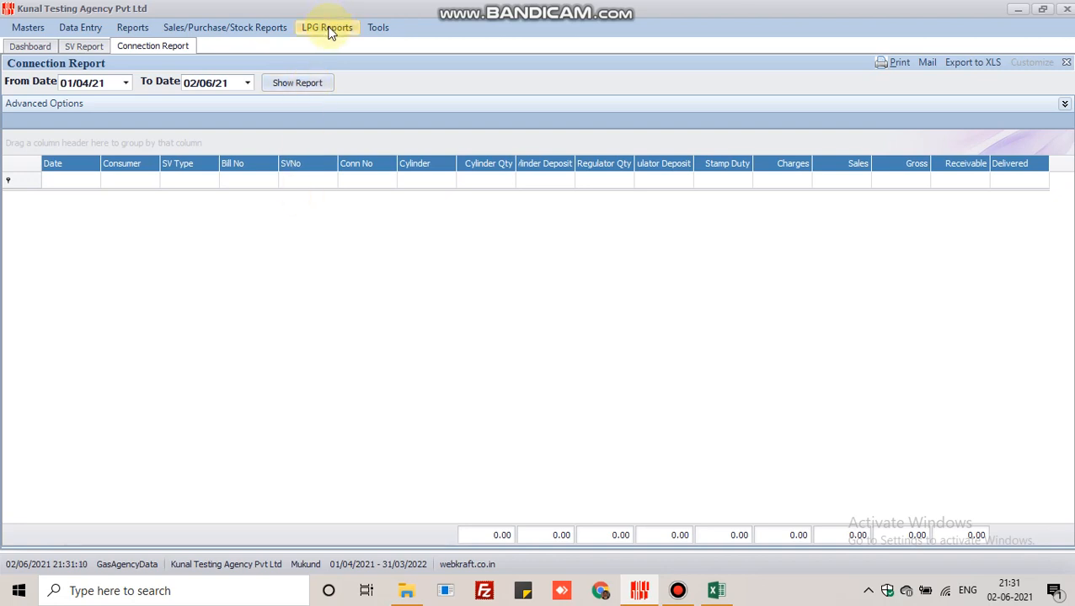
# - Return to the SV Report and create a new record from the Sv Fresh entry dated 01/06/2021 in row 6
pyautogui.click(83, 42)
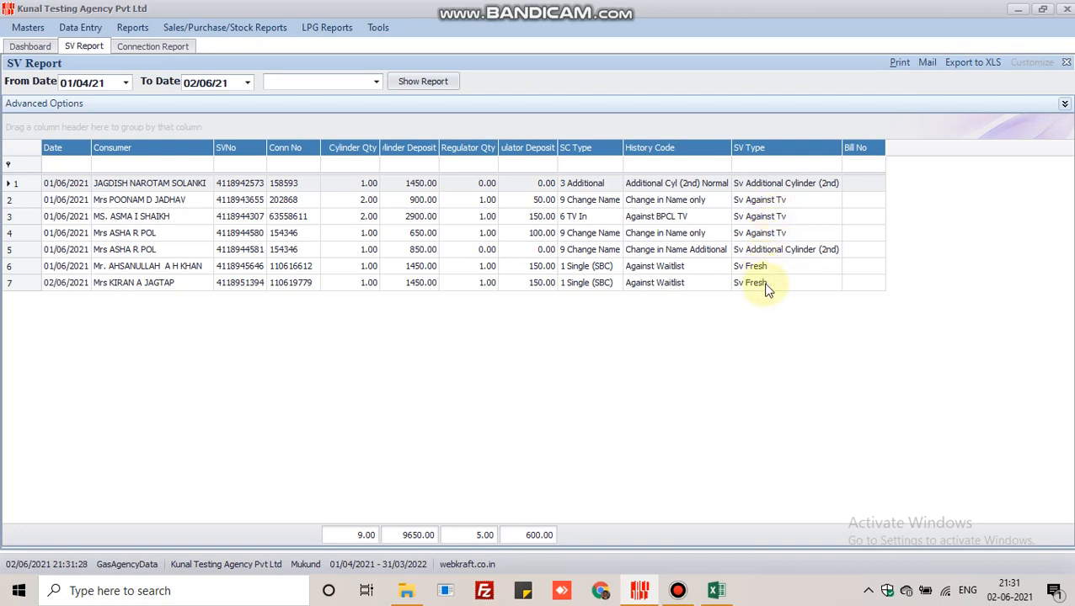
pyautogui.click(178, 270)
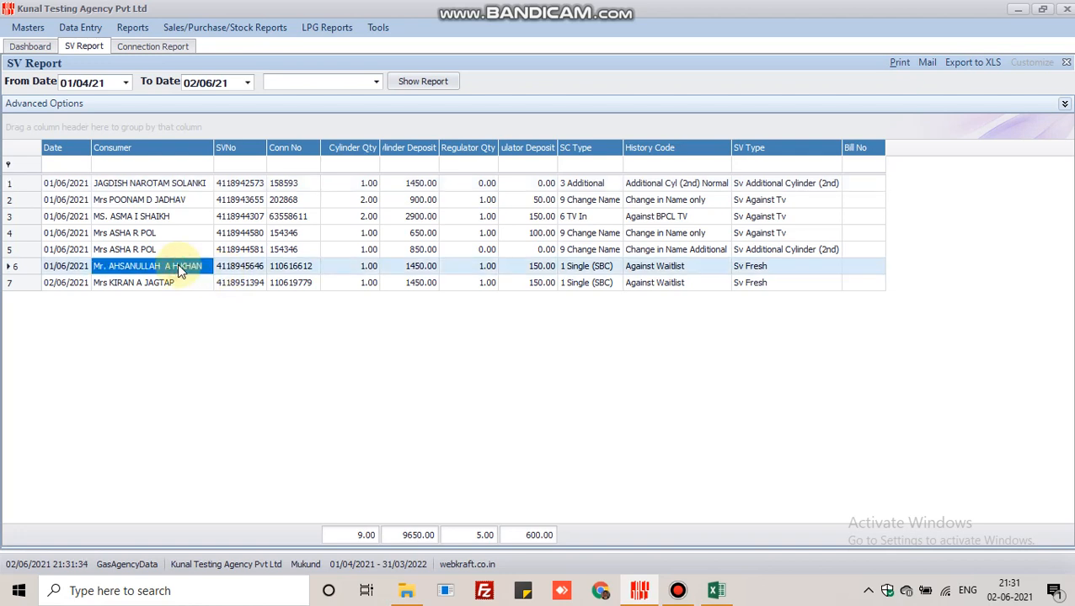
pyautogui.click(70, 268)
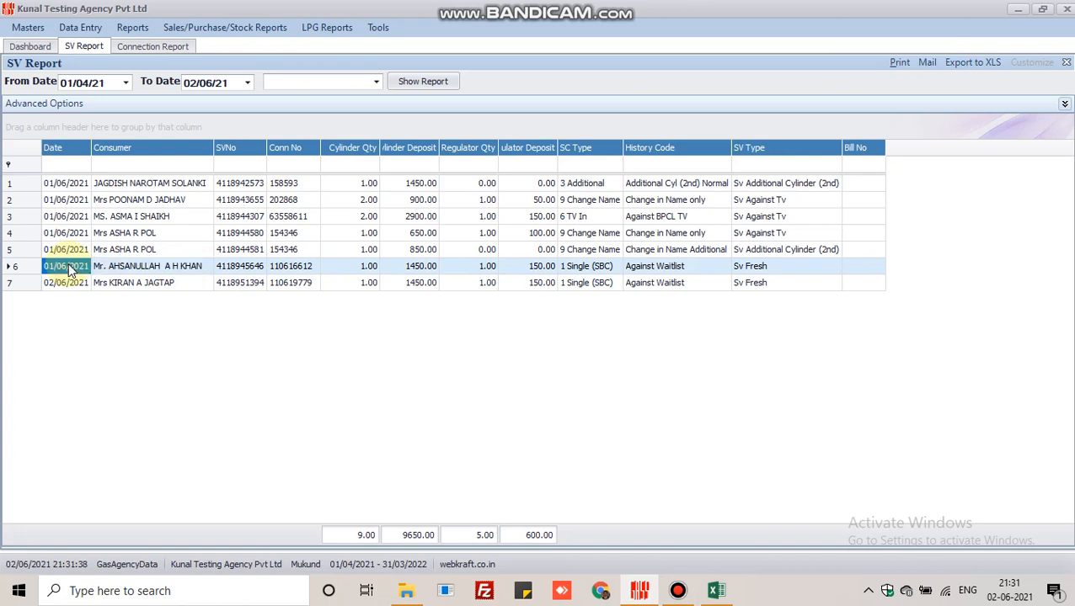
pyautogui.rightClick(70, 268)
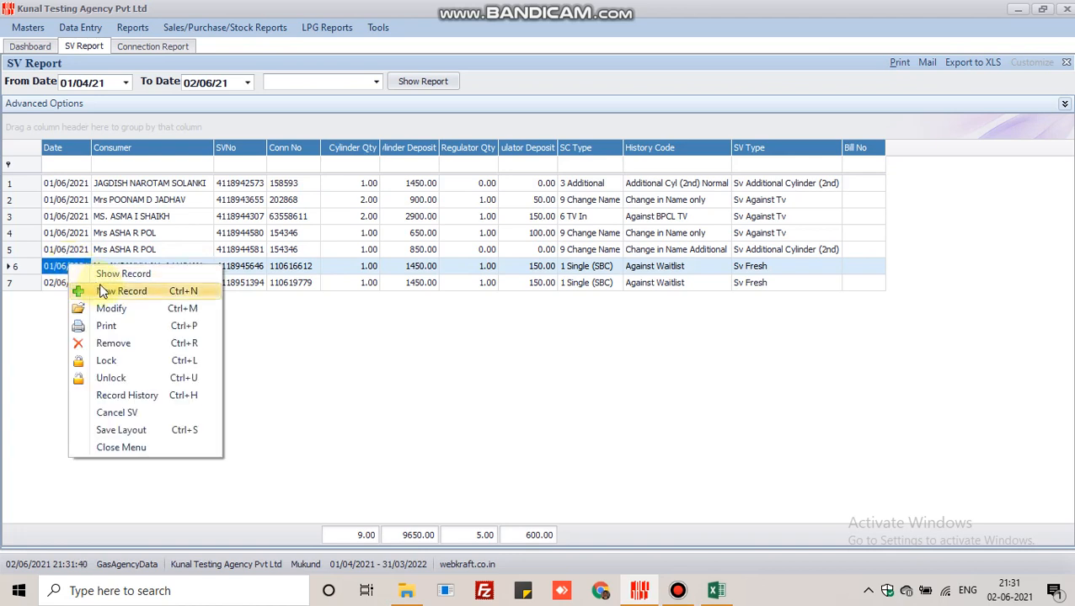
pyautogui.click(109, 294)
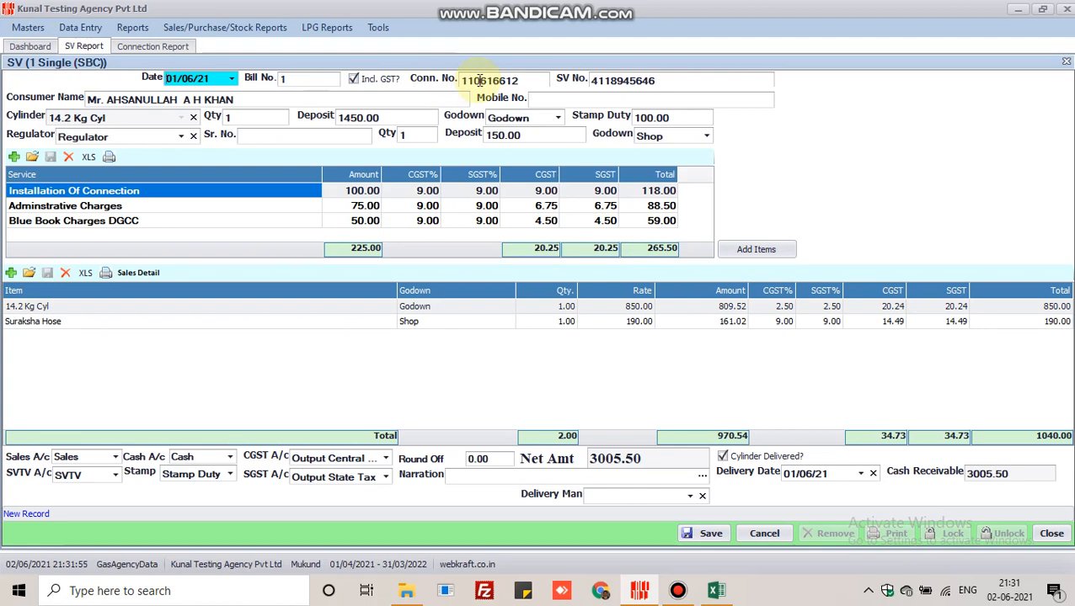
# - Fill in the consumer's mobile number and set the regulator serial number to Th456789
pyautogui.click(576, 97)
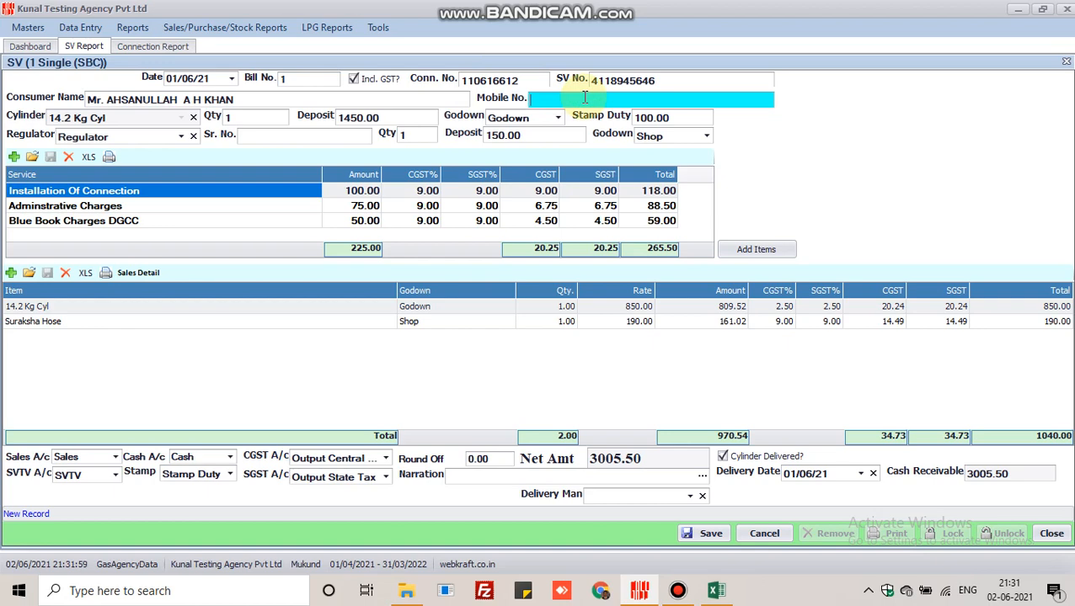
pyautogui.write('8888888888888')
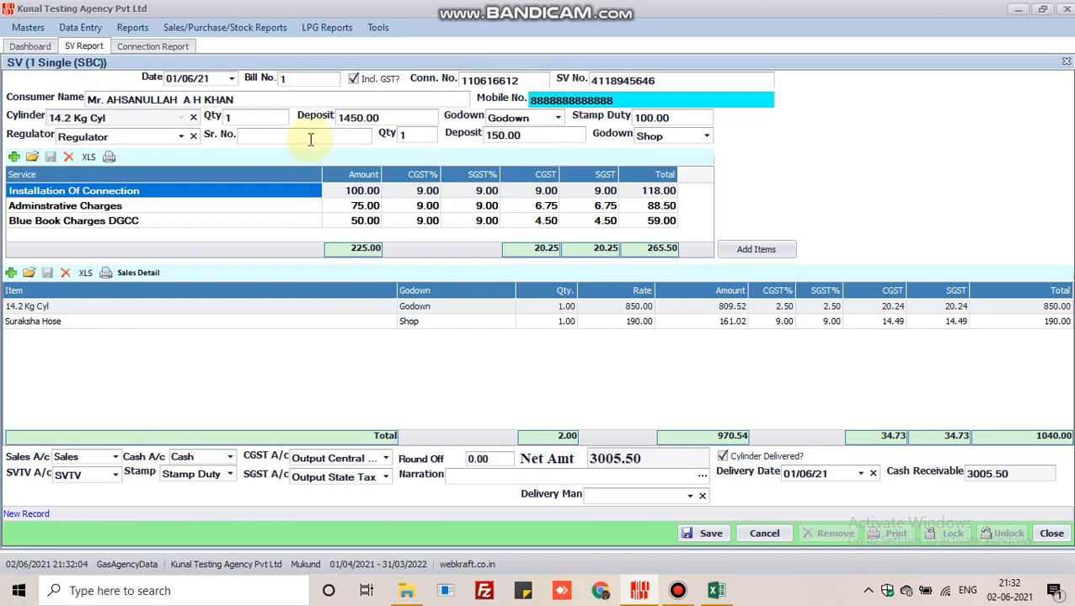
pyautogui.click(310, 137)
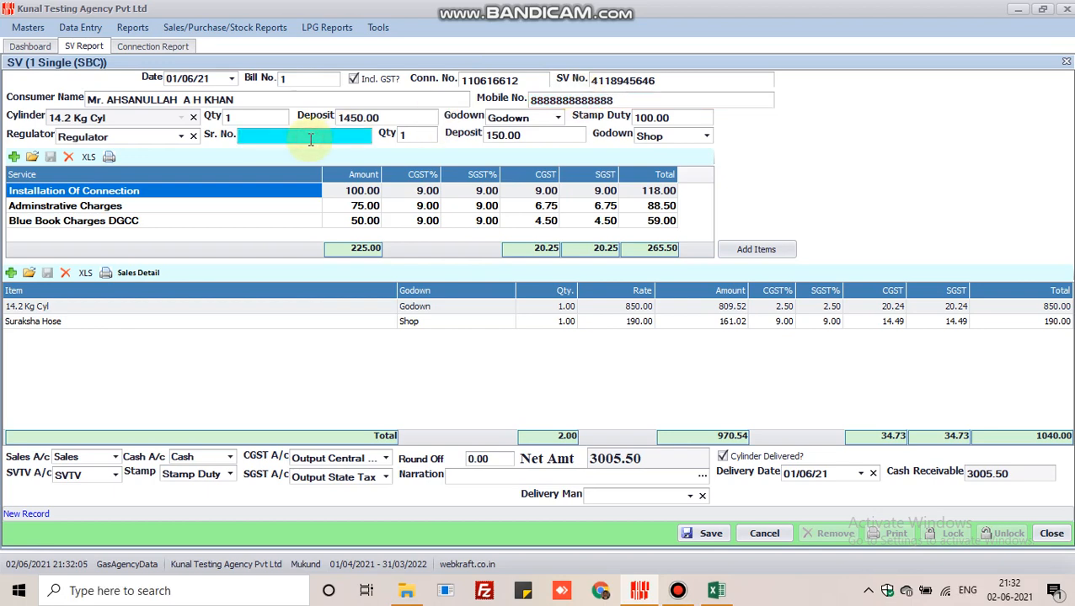
pyautogui.write('Th456789')
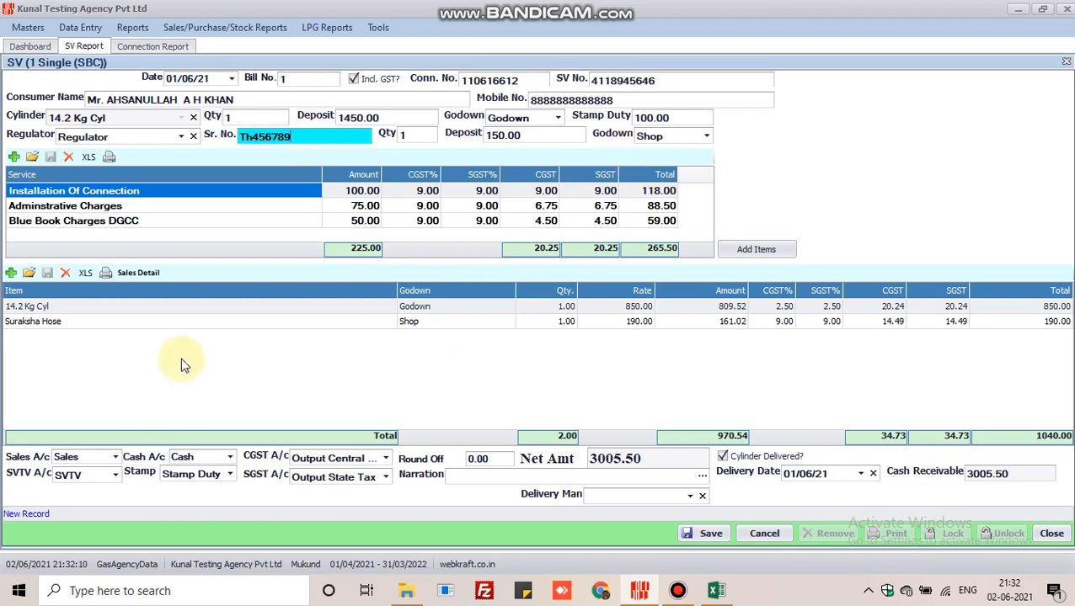
# - Add the items Hotplate MRP 1900, Trolley and Lighter to the connection's sales detail
pyautogui.click(753, 254)
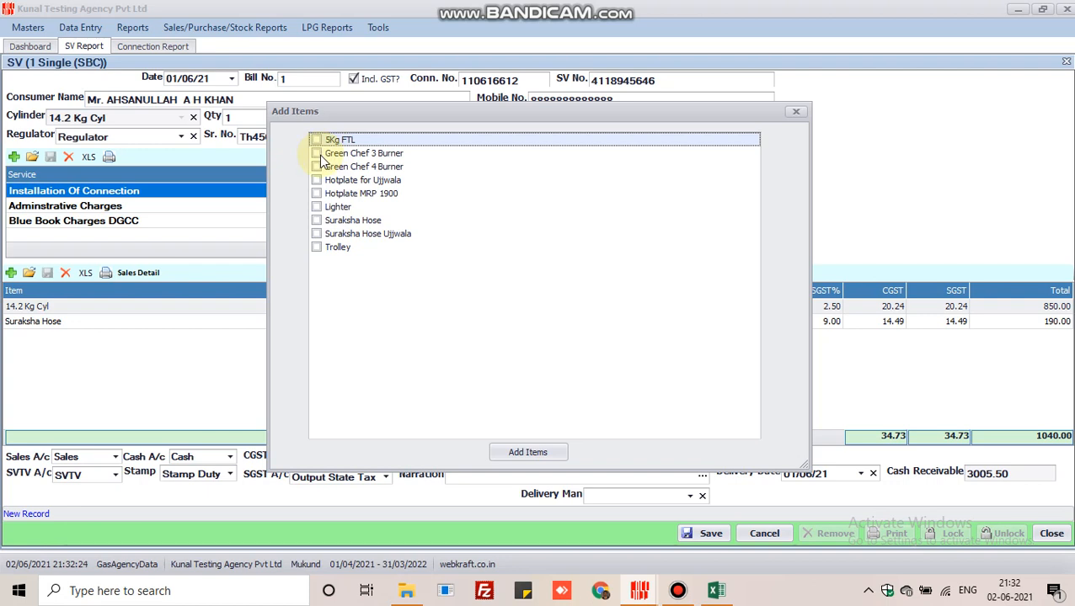
pyautogui.click(318, 193)
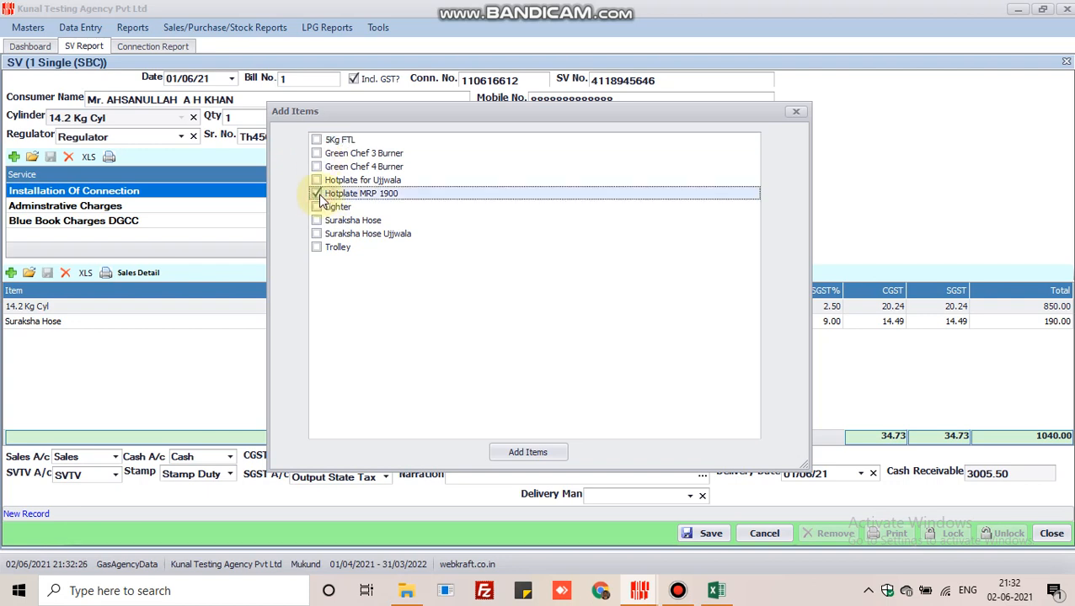
pyautogui.click(317, 248)
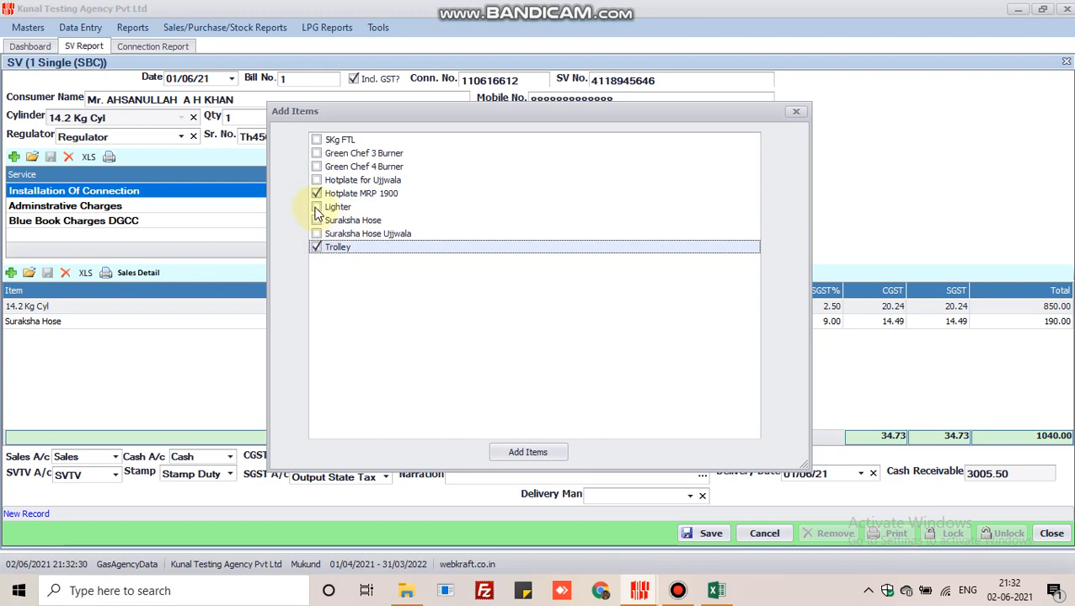
pyautogui.click(316, 207)
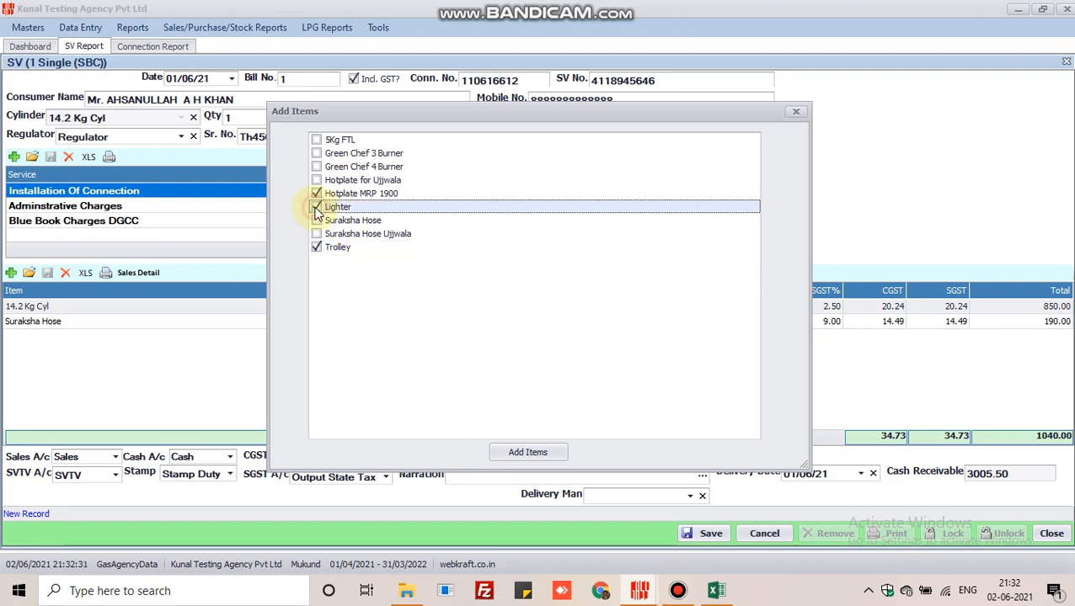
pyautogui.click(528, 453)
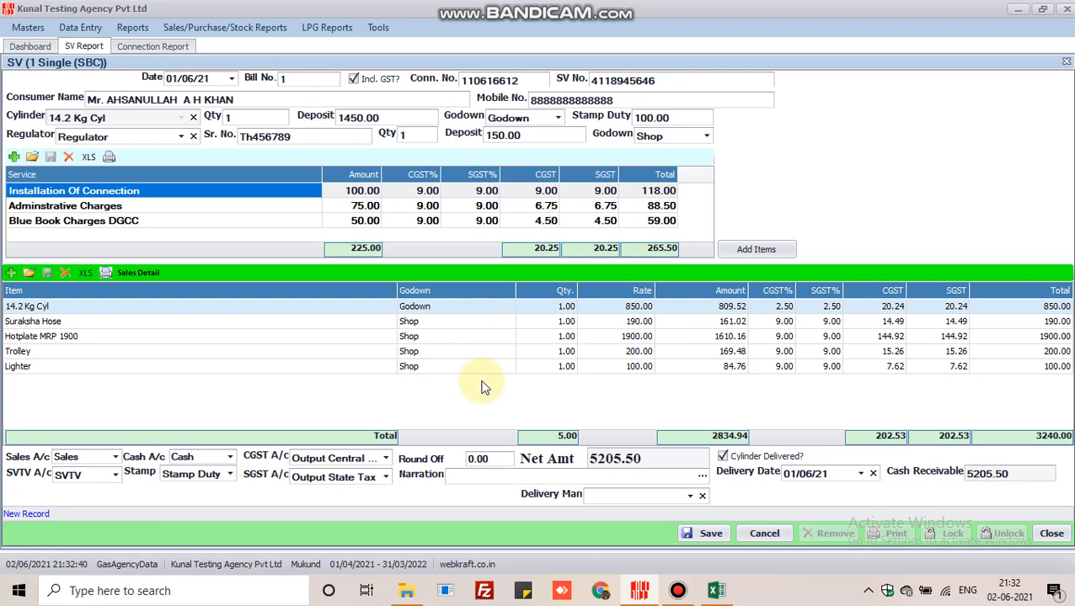
# - Save the connection bill and view its generated tax invoice, closing it without sending it to a printer
pyautogui.click(691, 498)
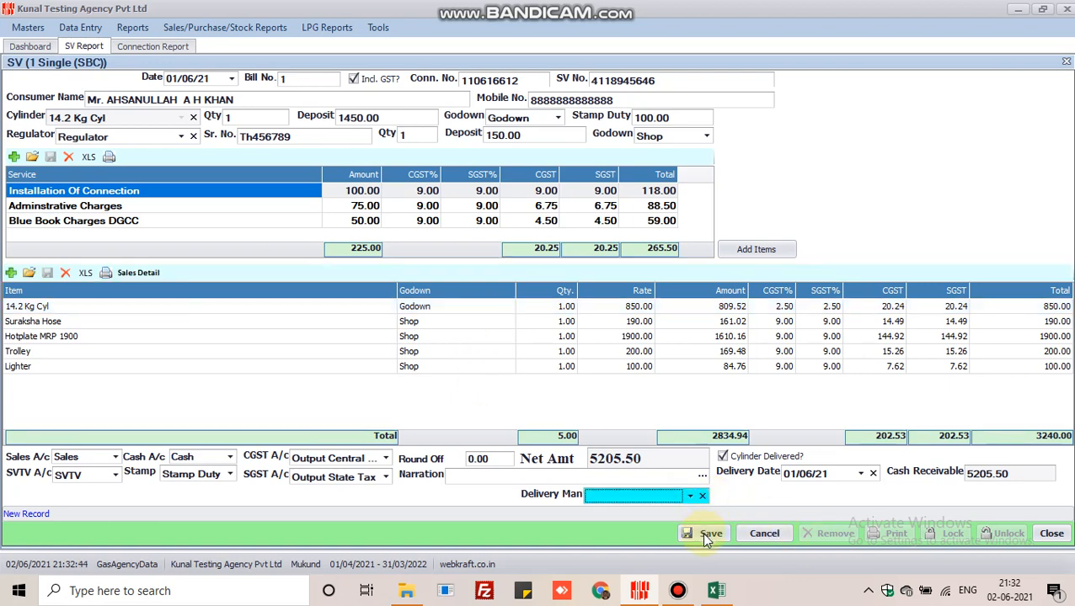
pyautogui.click(707, 536)
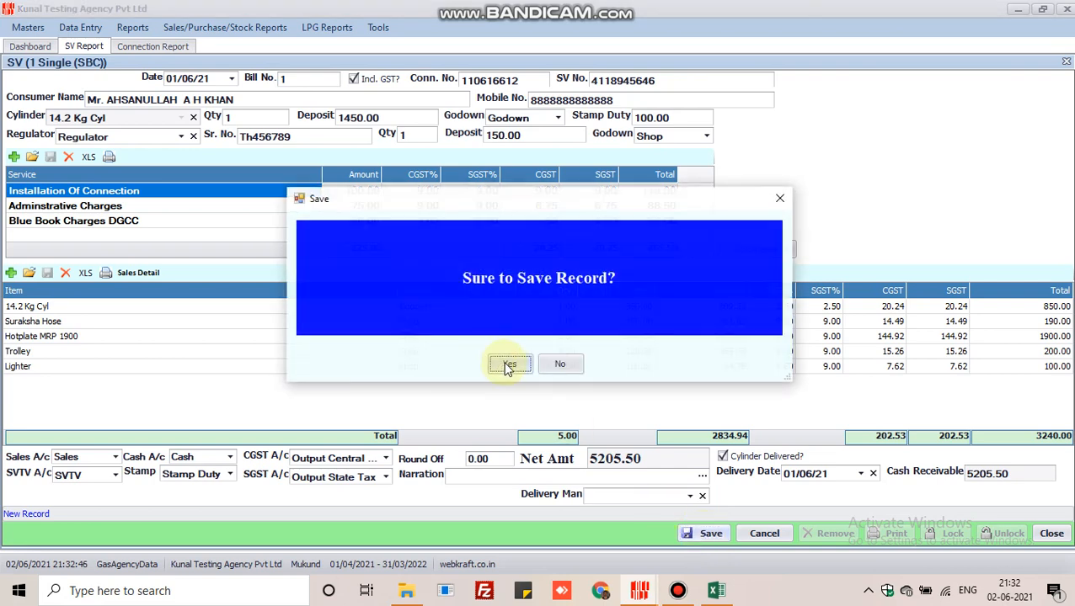
pyautogui.click(508, 365)
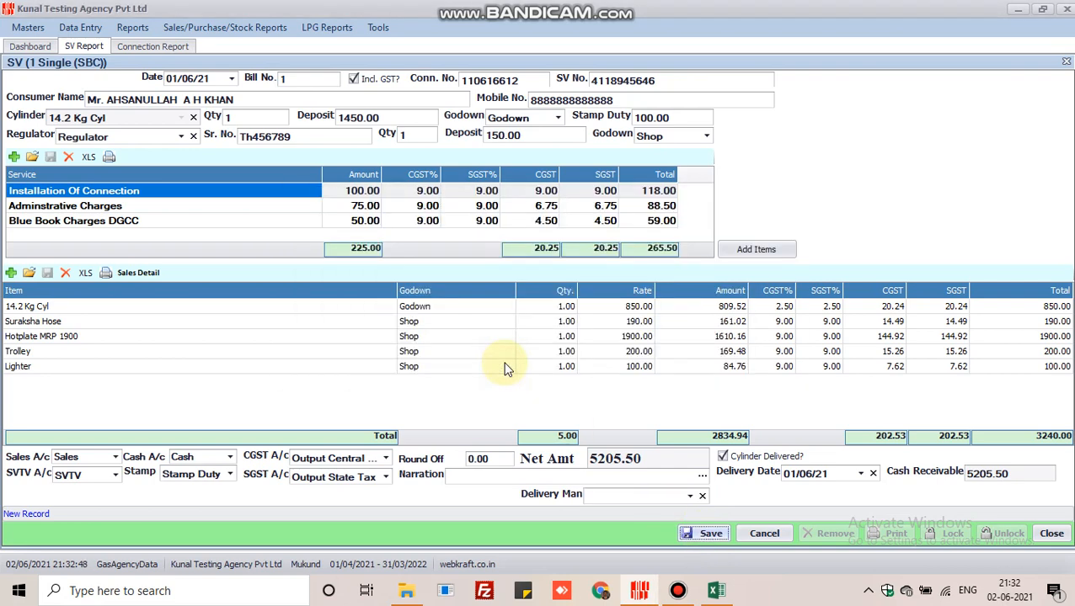
pyautogui.click(509, 364)
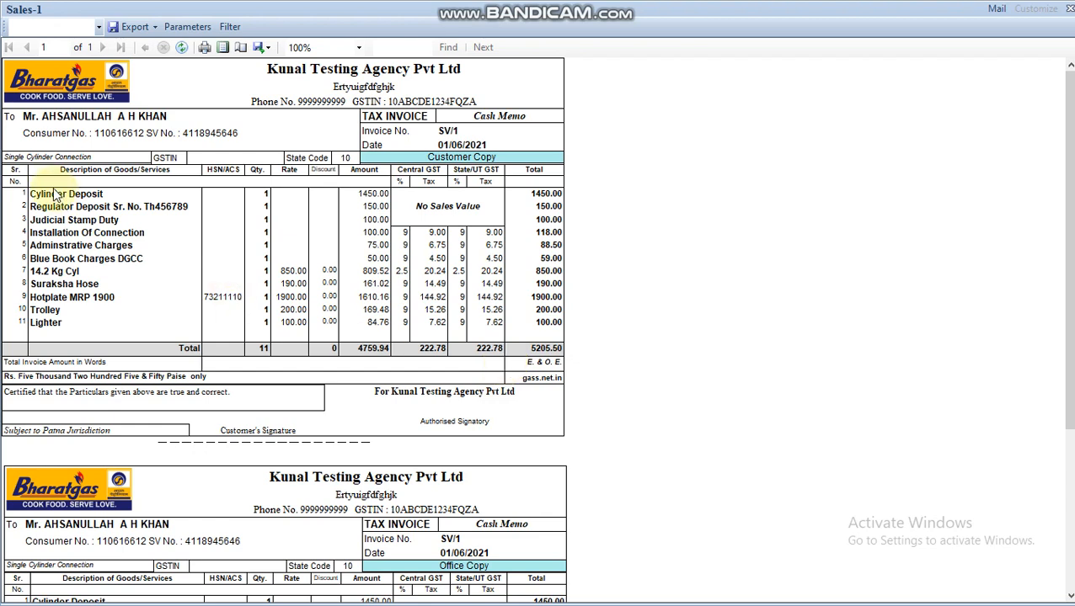
pyautogui.hotkey('ctrl', 'p')
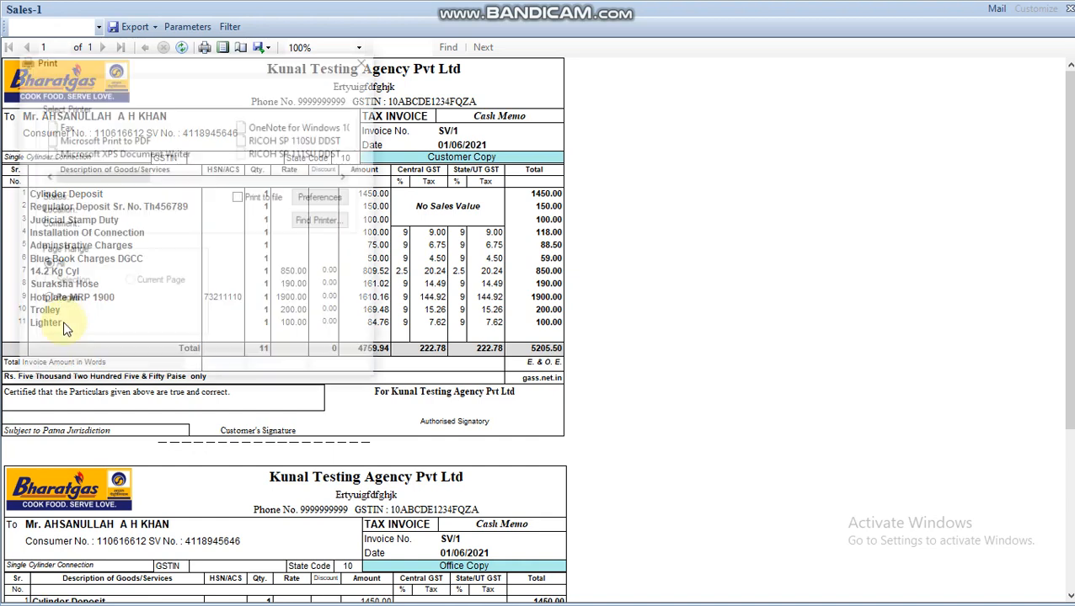
pyautogui.click(367, 62)
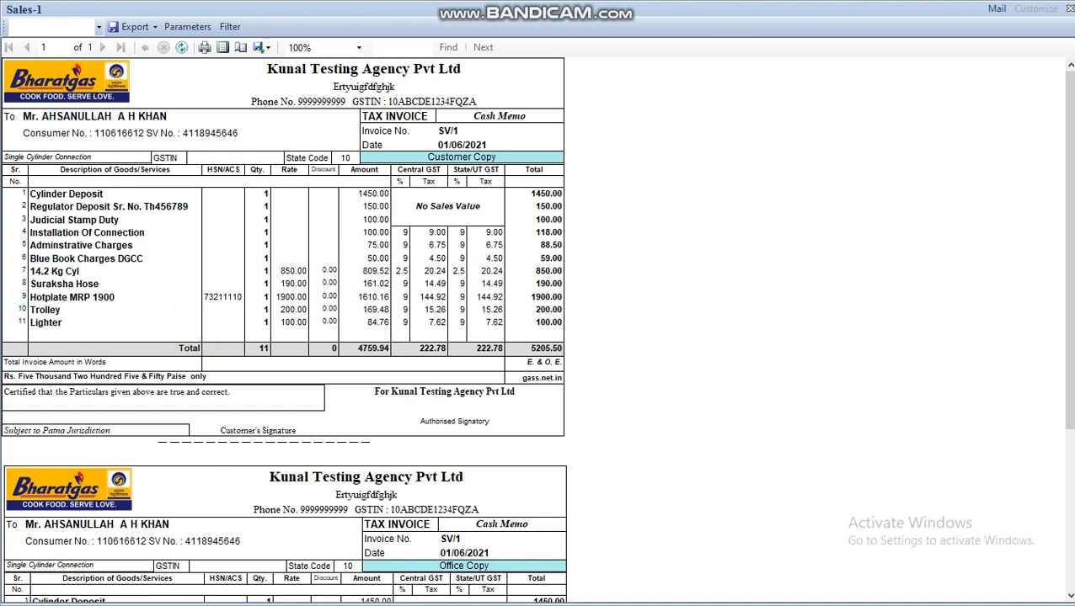
pyautogui.click(1068, 10)
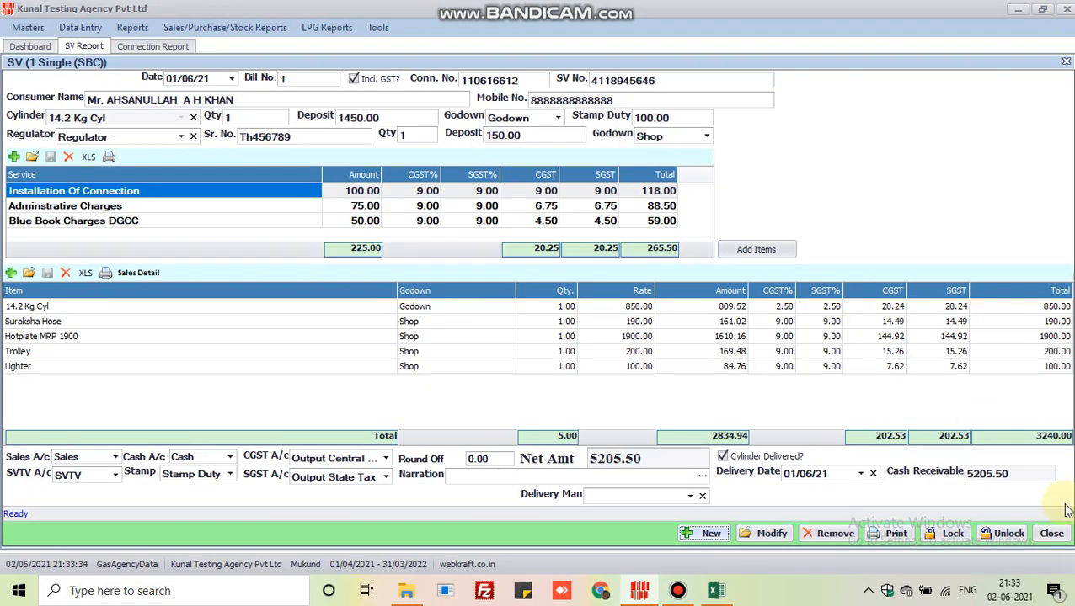
# - Close the saved record and check its bill entry in row 6 of the SV Report and in the refreshed Connection Report
pyautogui.click(1051, 535)
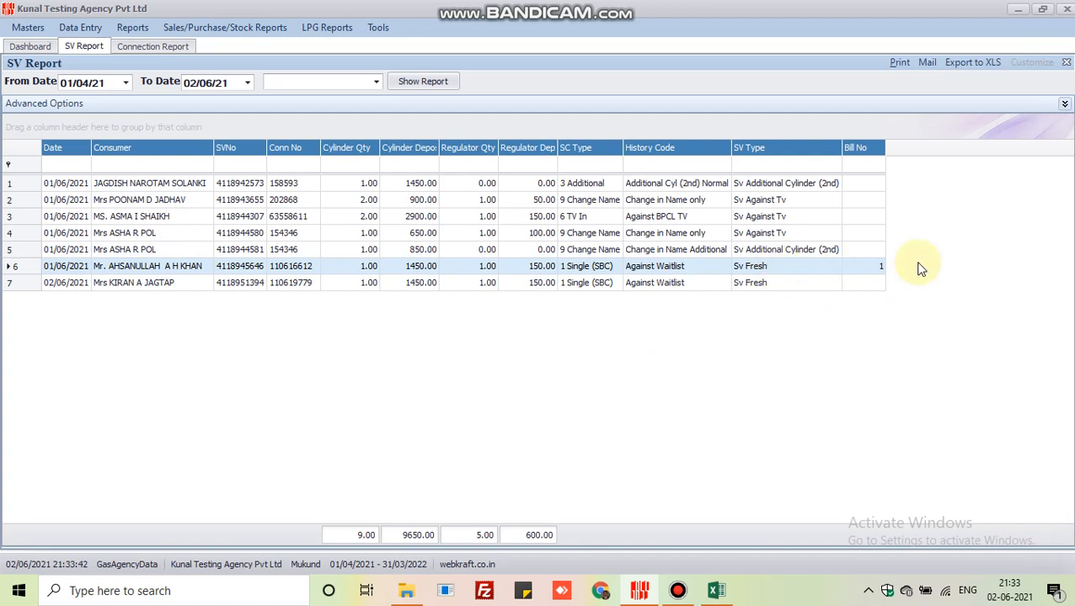
pyautogui.click(870, 267)
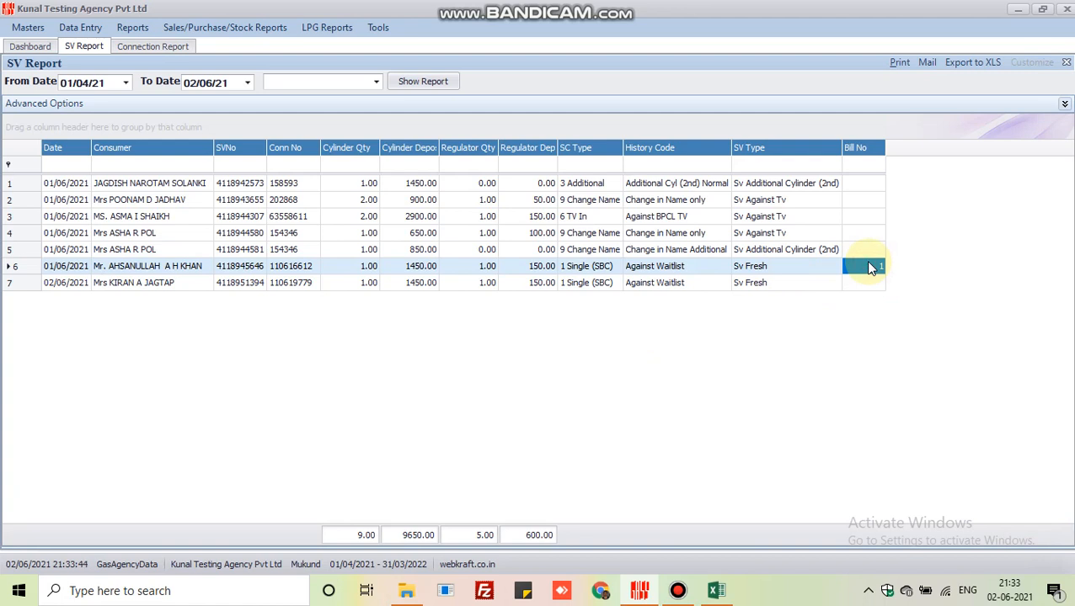
pyautogui.click(171, 51)
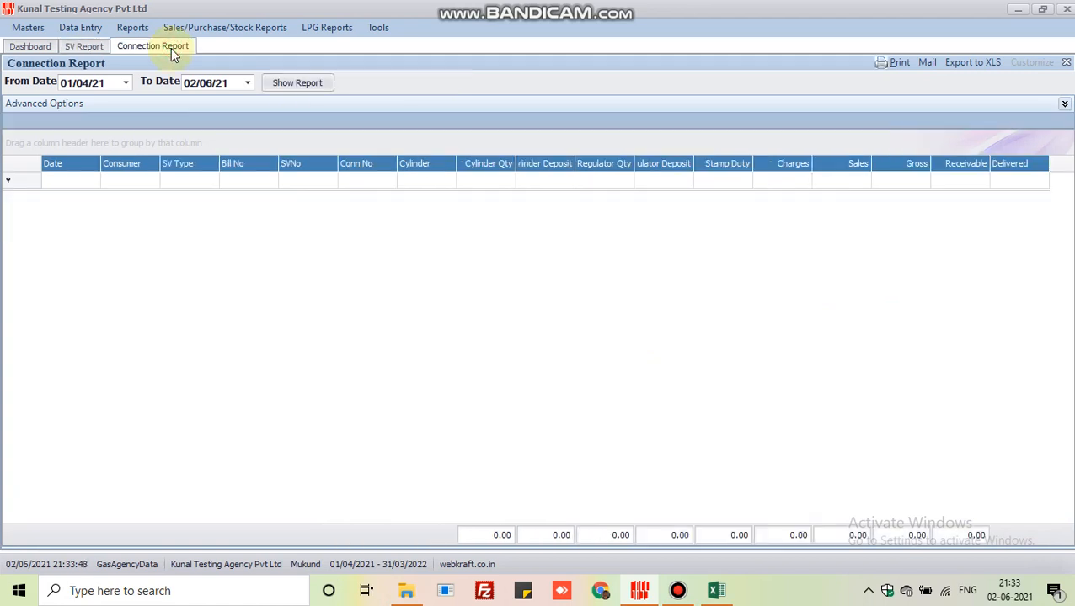
pyautogui.click(283, 84)
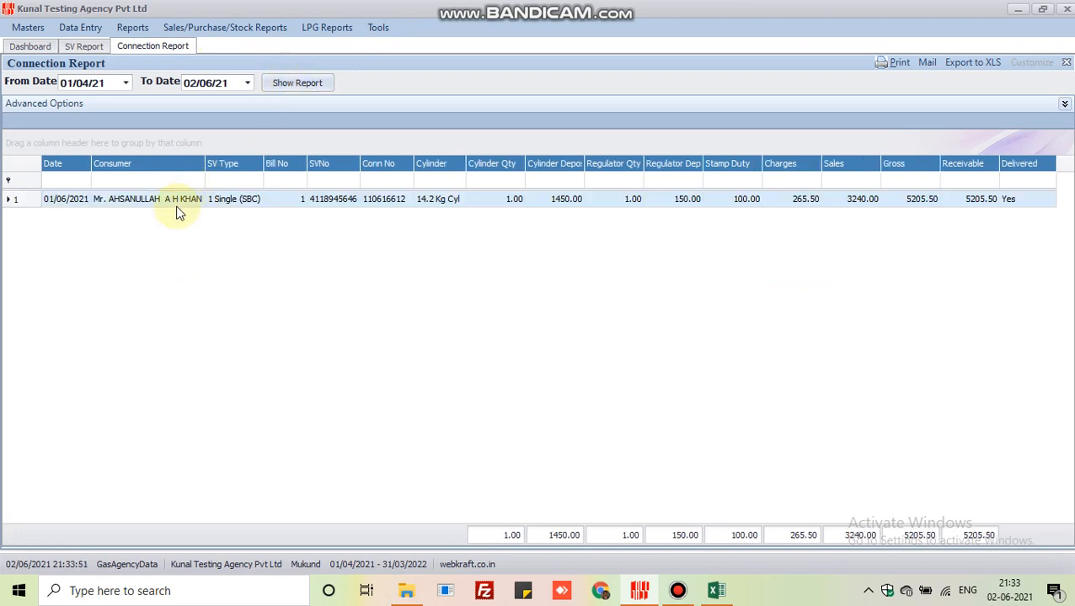
pyautogui.click(178, 207)
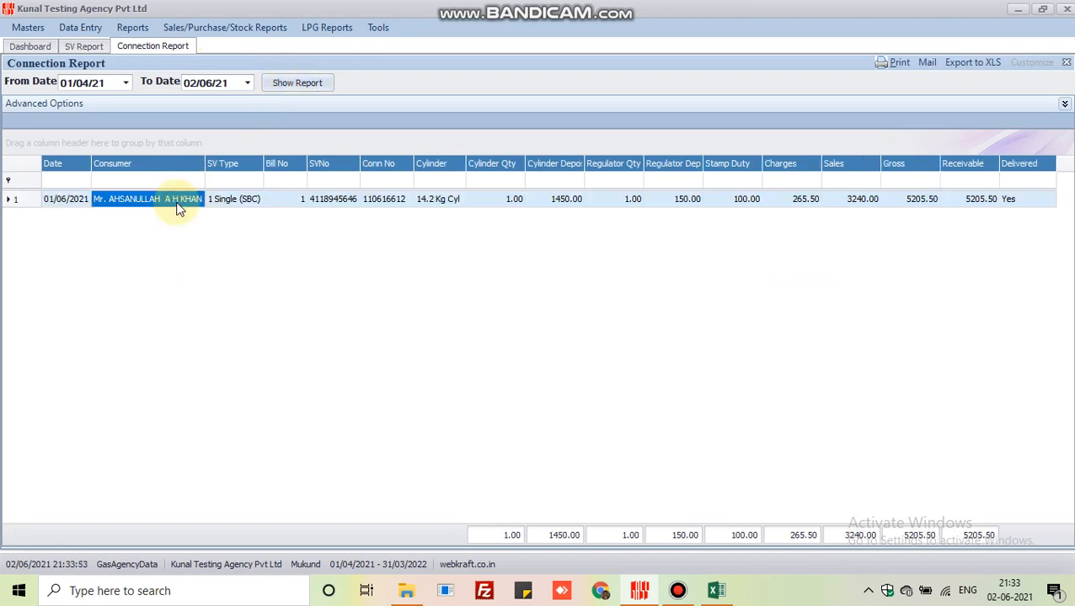
# - Return to the SV Report and create a new record from the Sv Fresh entry dated 02/06/2021 in row 7
pyautogui.click(96, 46)
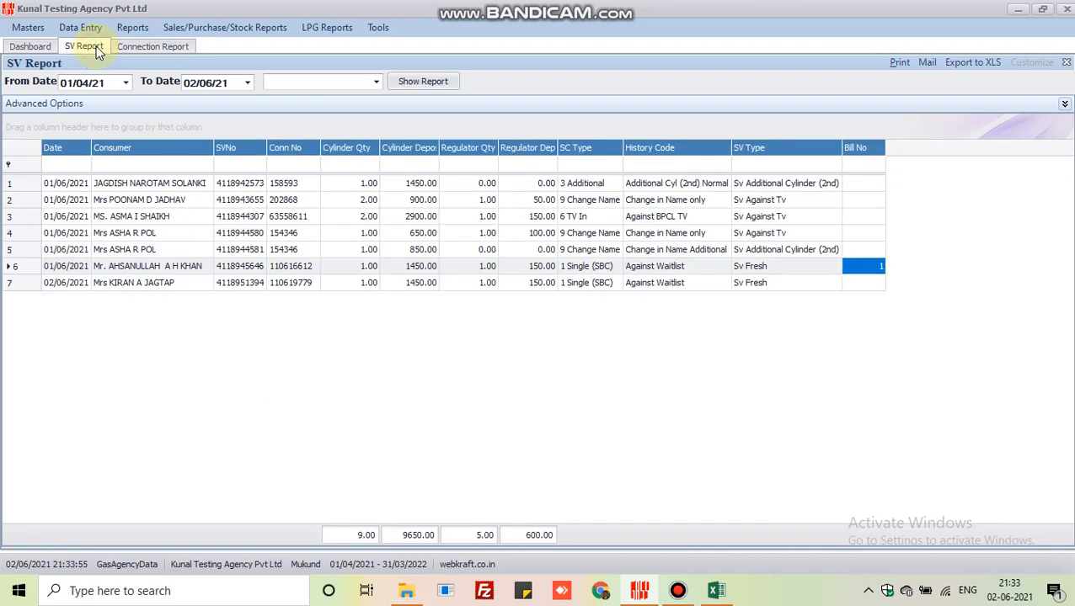
pyautogui.click(81, 285)
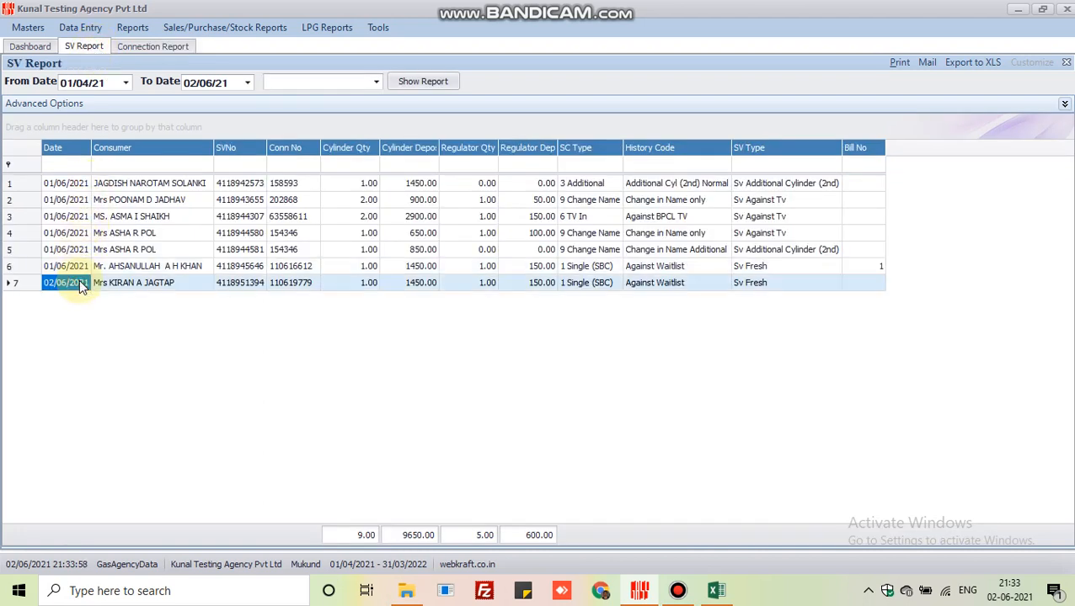
pyautogui.rightClick(82, 287)
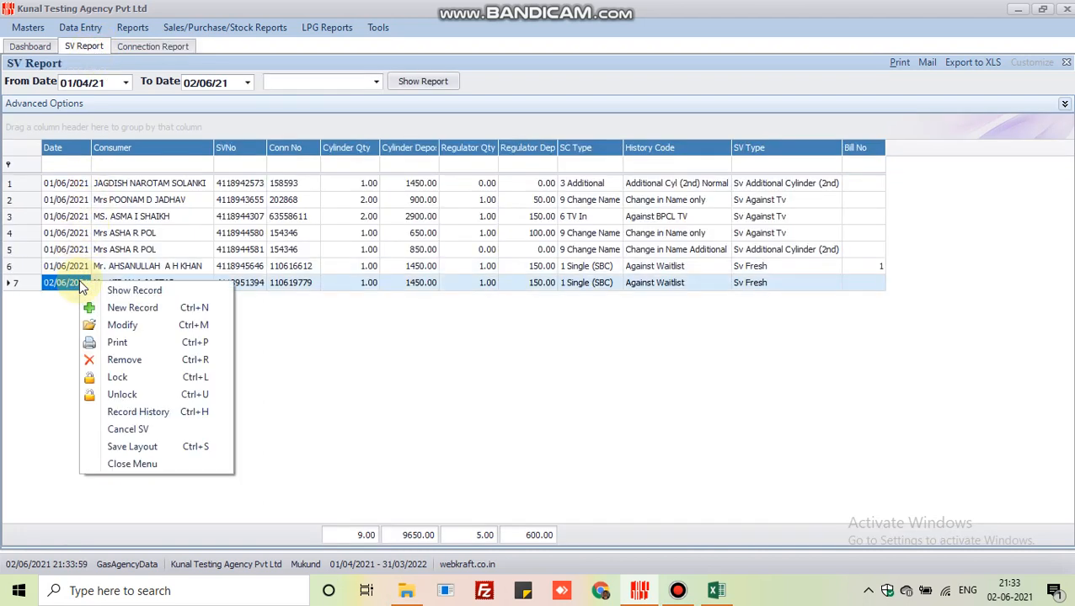
pyautogui.click(118, 311)
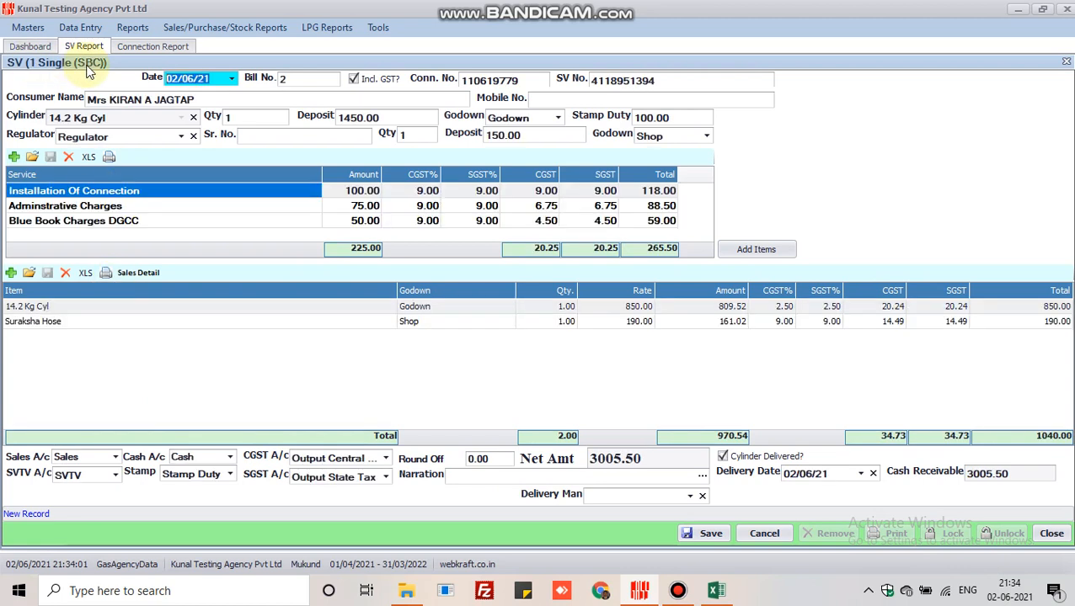
# - Fill in the consumer's mobile number and set the regulator serial number to Rg456789
pyautogui.click(584, 100)
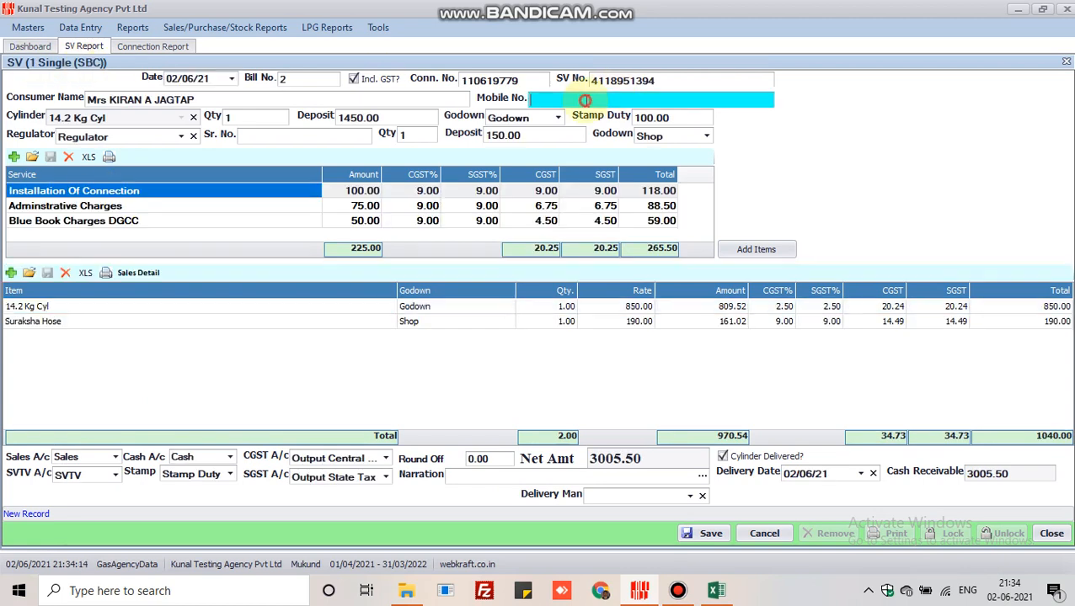
pyautogui.write('99999999')
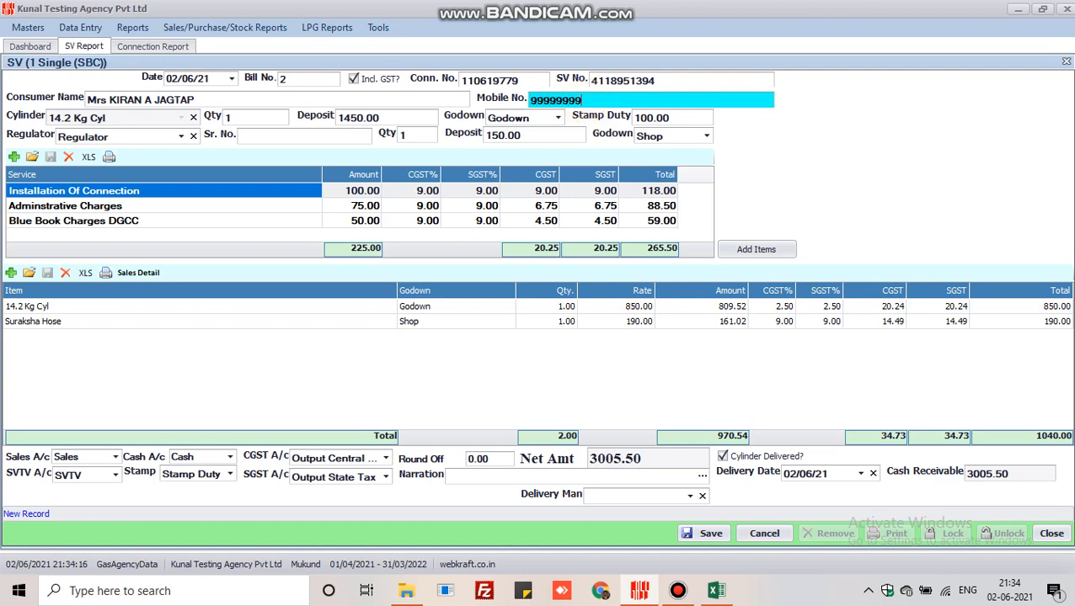
pyautogui.write('999')
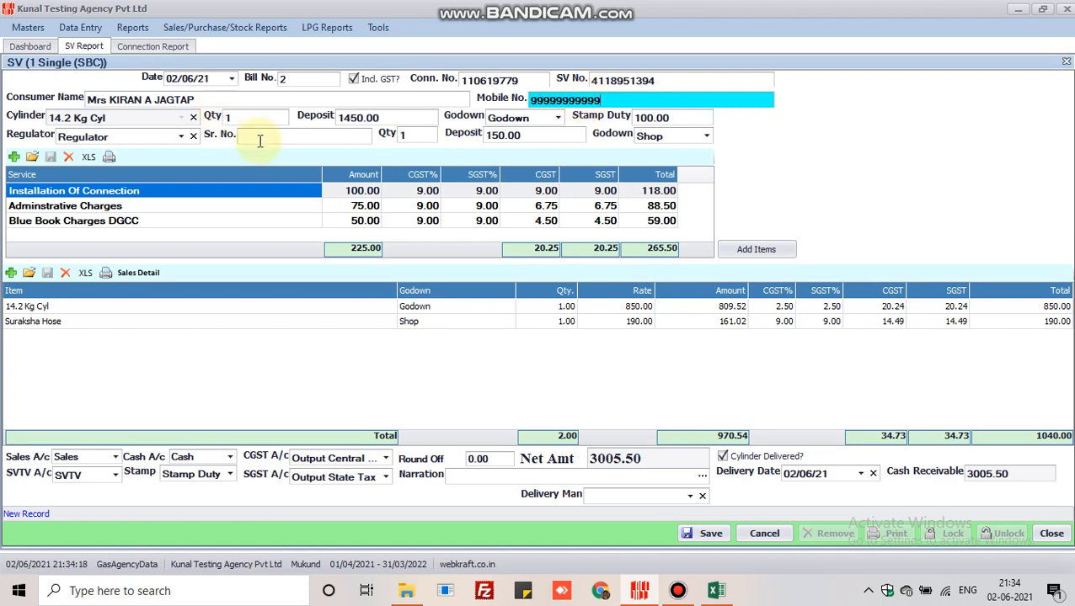
pyautogui.click(260, 138)
pyautogui.write('Rg')
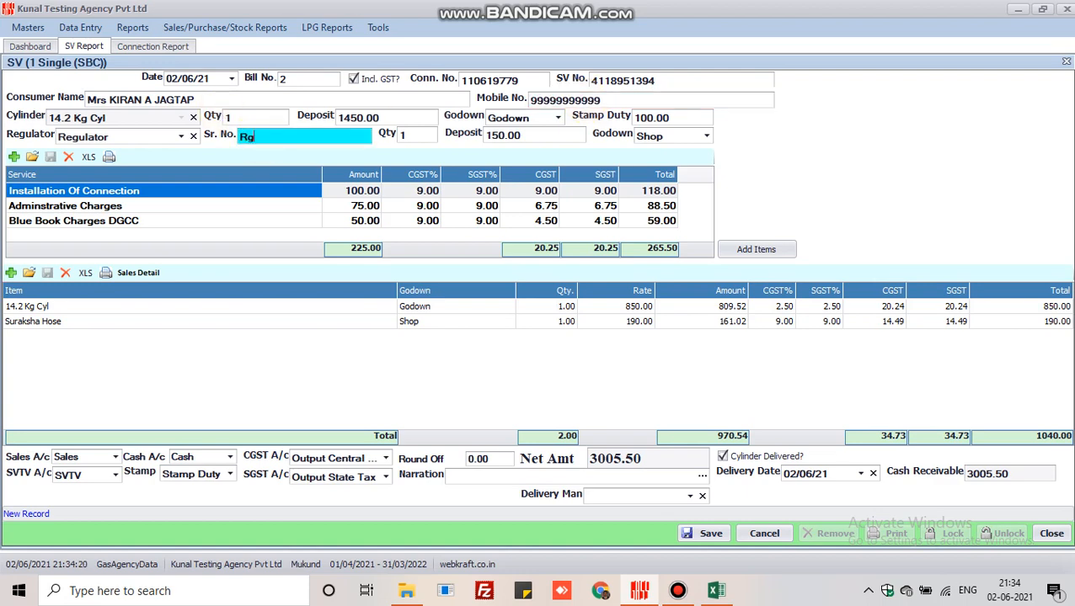
pyautogui.write('456789')
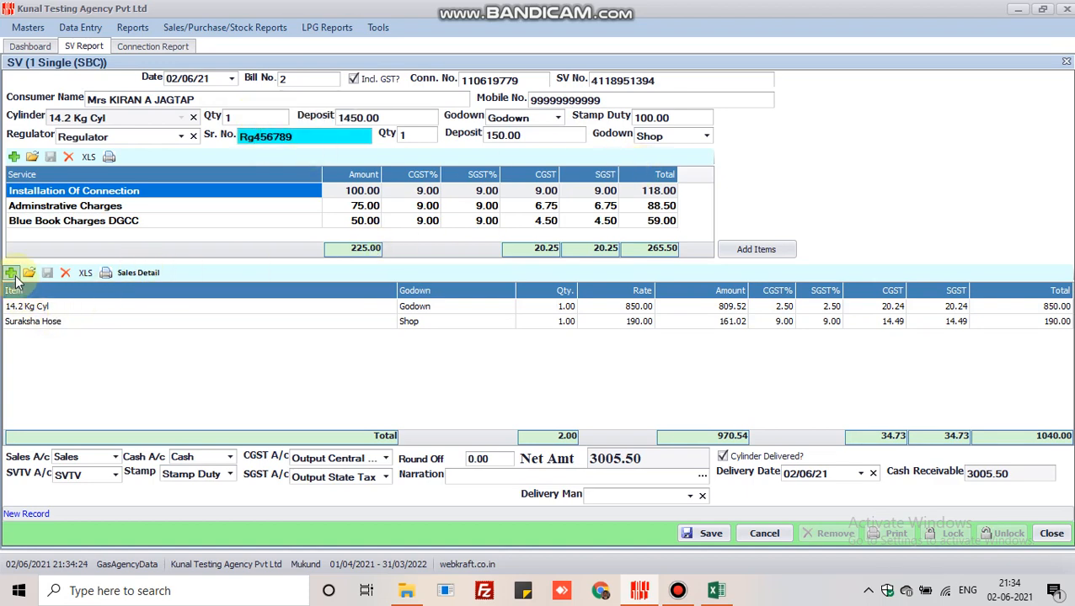
# - Add the items Green Chef 3 Burner, Trolley and Lighter to the connection's sales detail
pyautogui.click(752, 251)
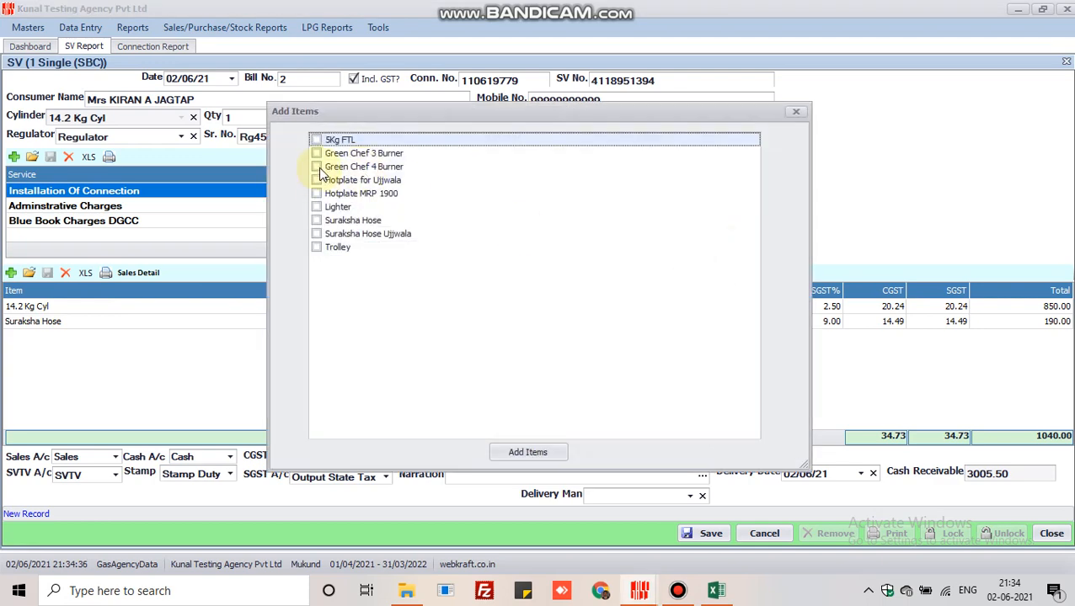
pyautogui.click(317, 153)
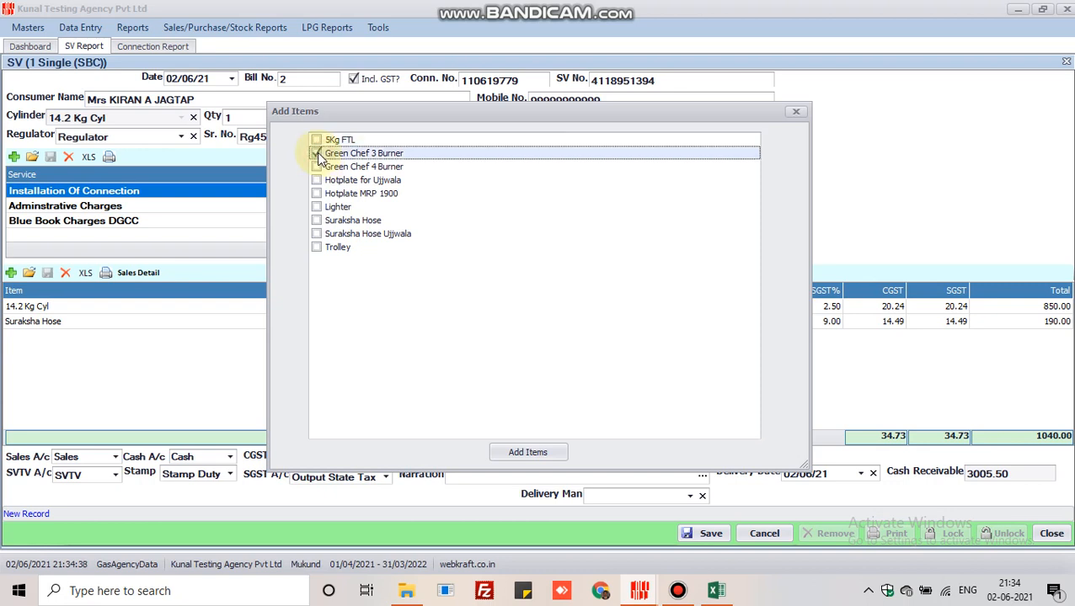
pyautogui.click(316, 247)
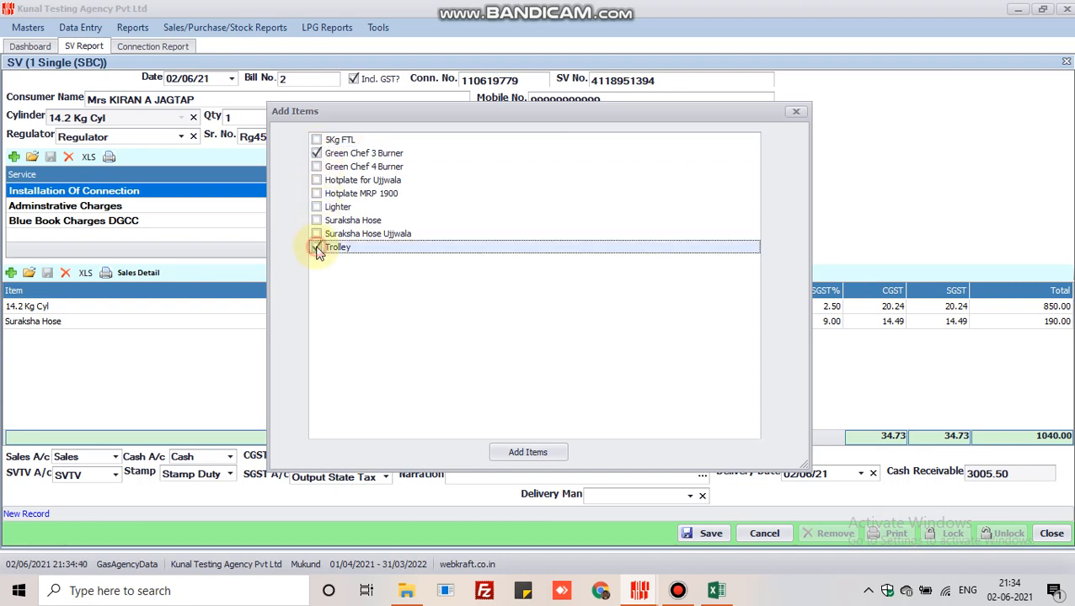
pyautogui.click(316, 207)
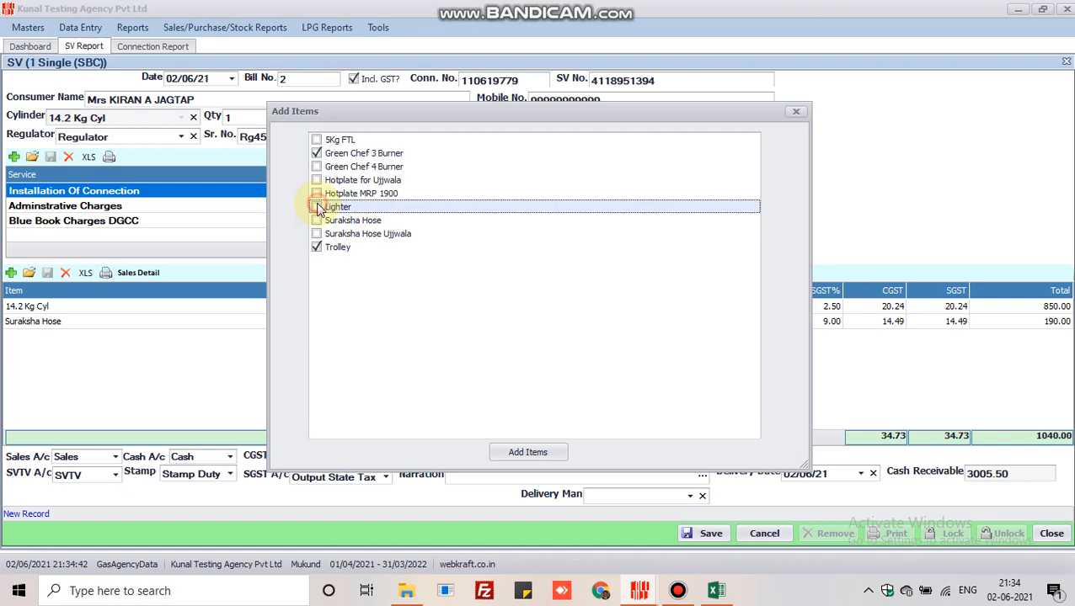
pyautogui.click(529, 453)
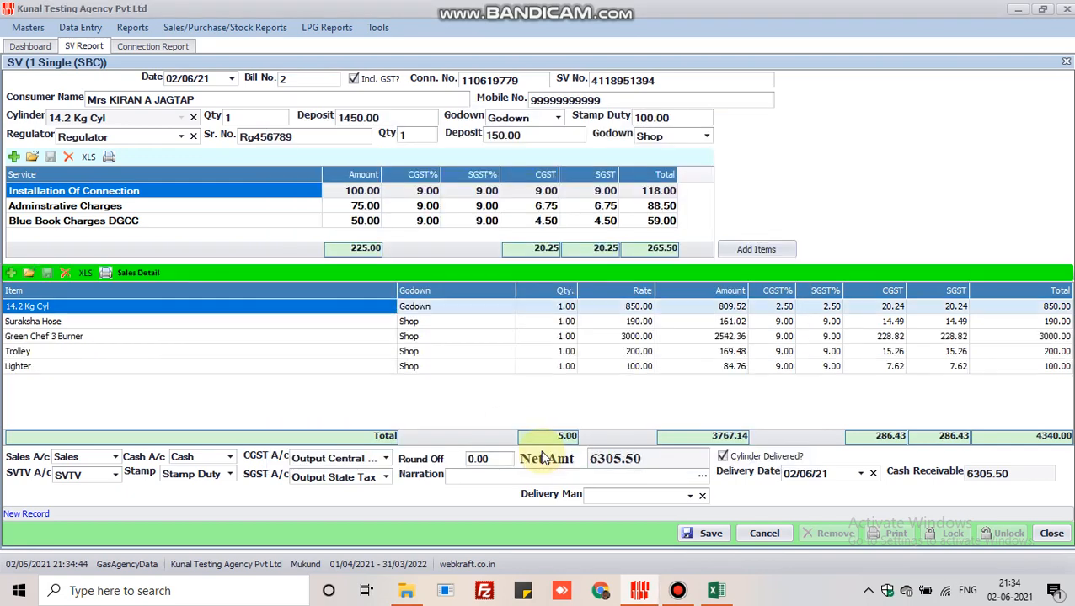
# - Save the 02/06/21 connection bill and view its generated invoice, closing it without sending it to a printer
pyautogui.click(705, 536)
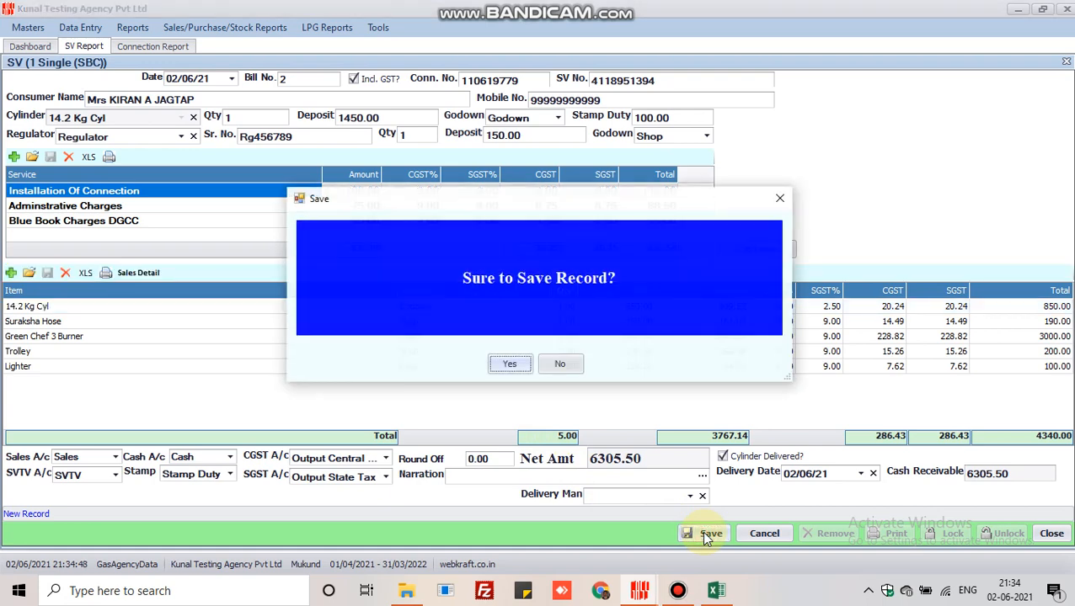
pyautogui.click(520, 367)
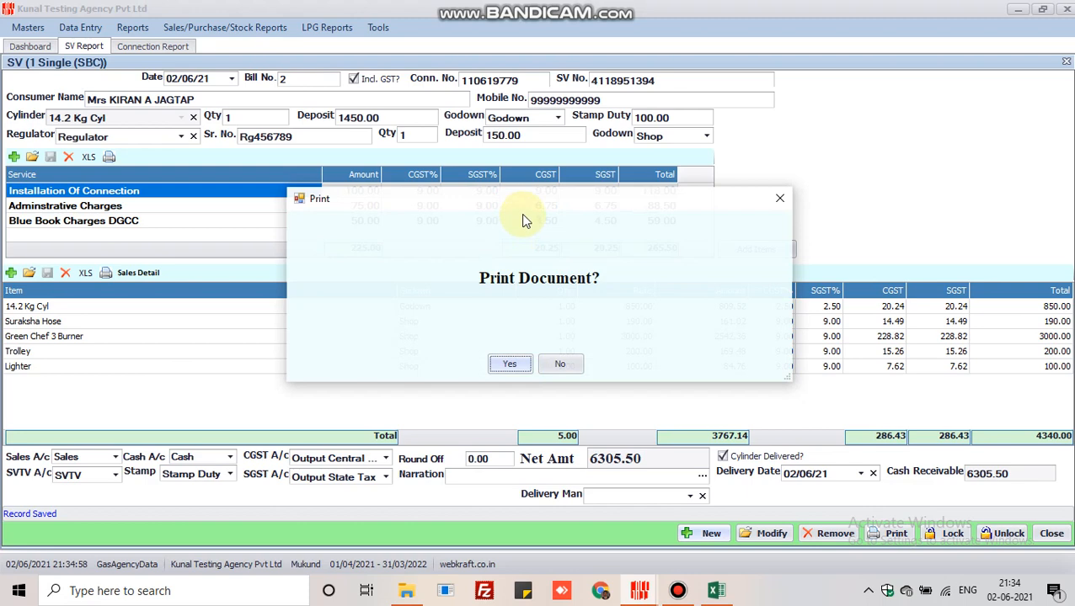
pyautogui.click(511, 365)
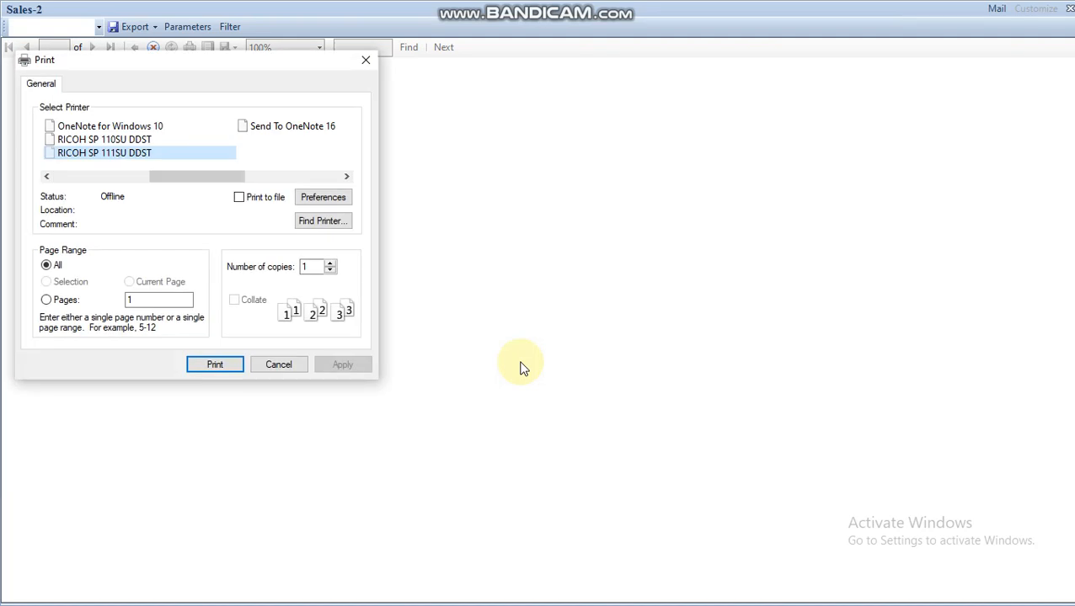
pyautogui.click(366, 63)
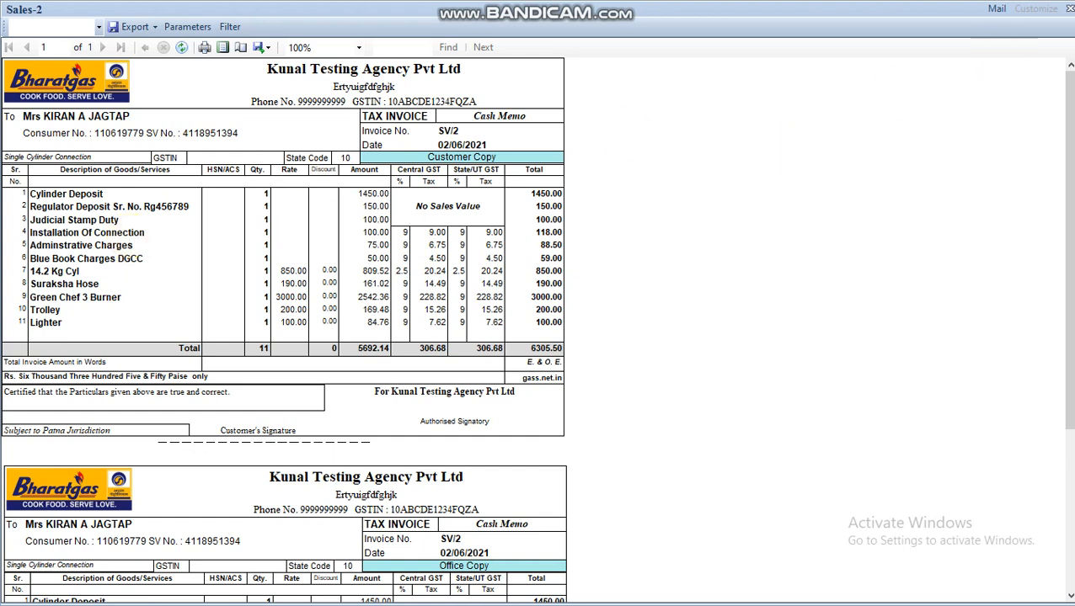
pyautogui.click(1068, 9)
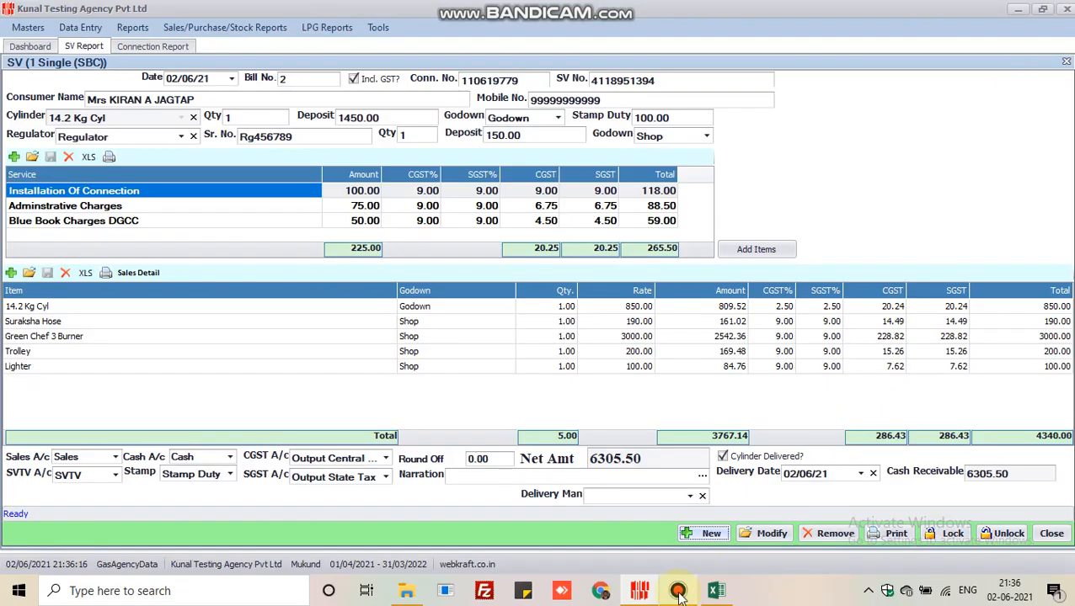